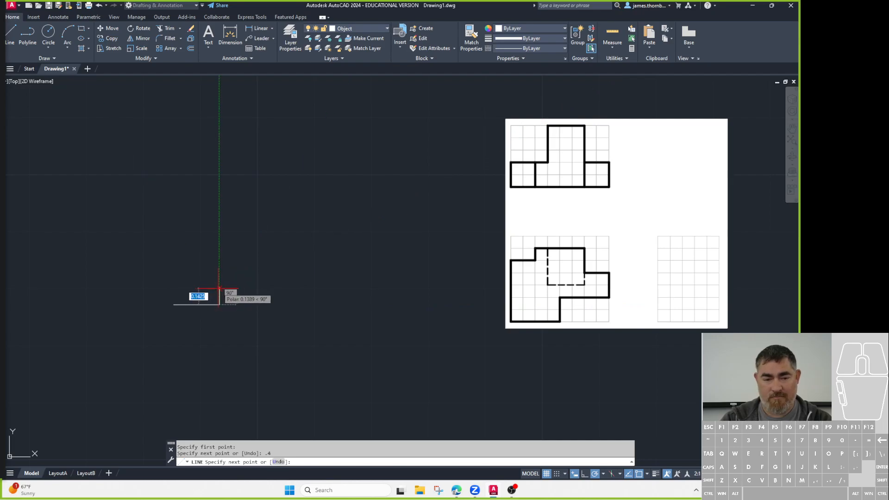
Continue the front view outline with line segments 0.2 up, 0.4 right, 0.2 up, 0.2 left and 0.2 up.
type(".2")
key("Return")
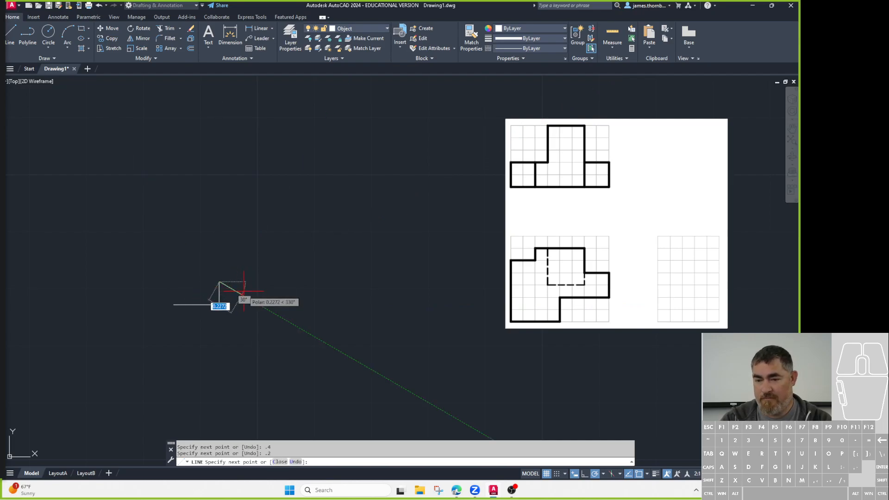
type(".4")
key("Return")
type(".2")
key("Return")
type(".2")
key("Return")
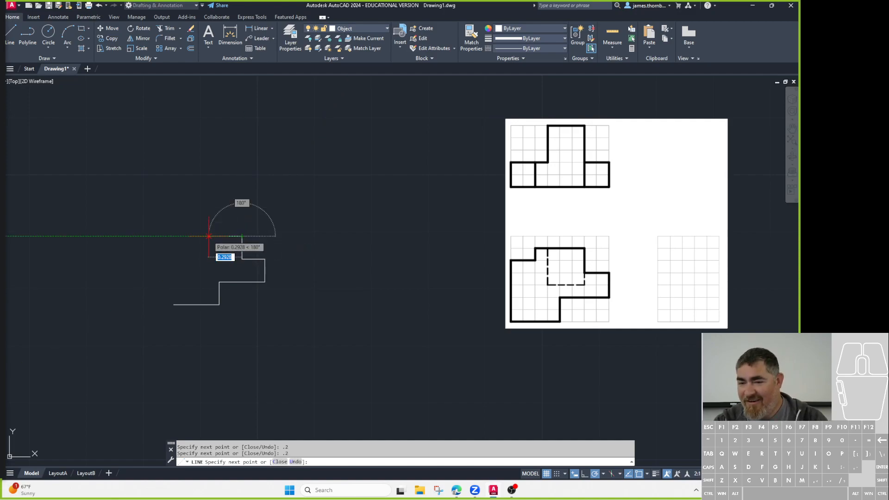
Complete the front view outline with segments 0.4 left, 0.1 down and 0.2 left, and close it to the start point.
type(".4")
key("Return")
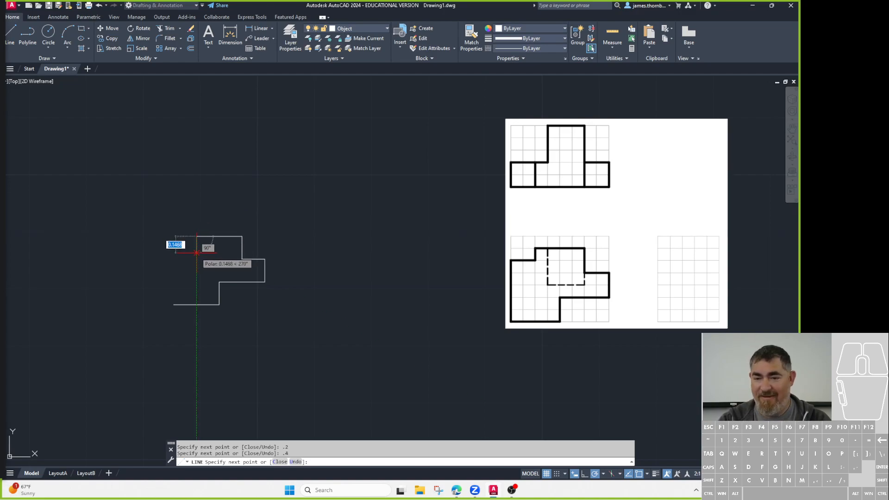
type(".1")
key("Return")
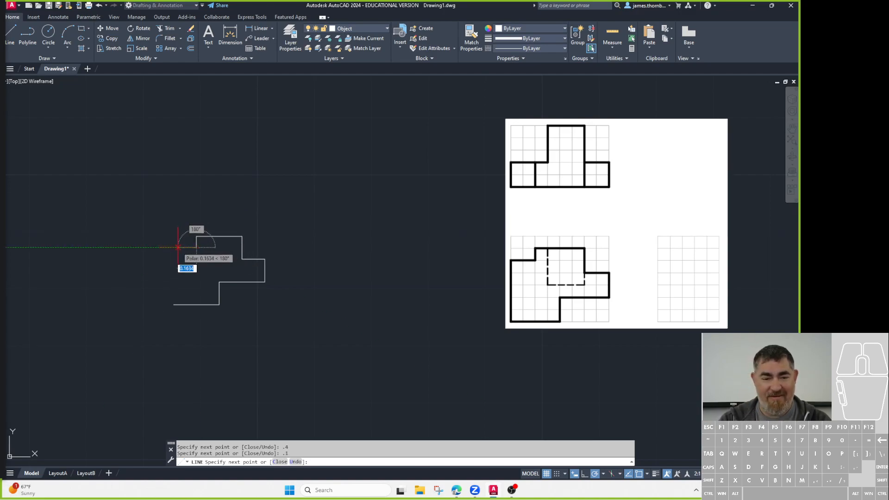
type(".2")
key("Return")
type("c")
key("Return")
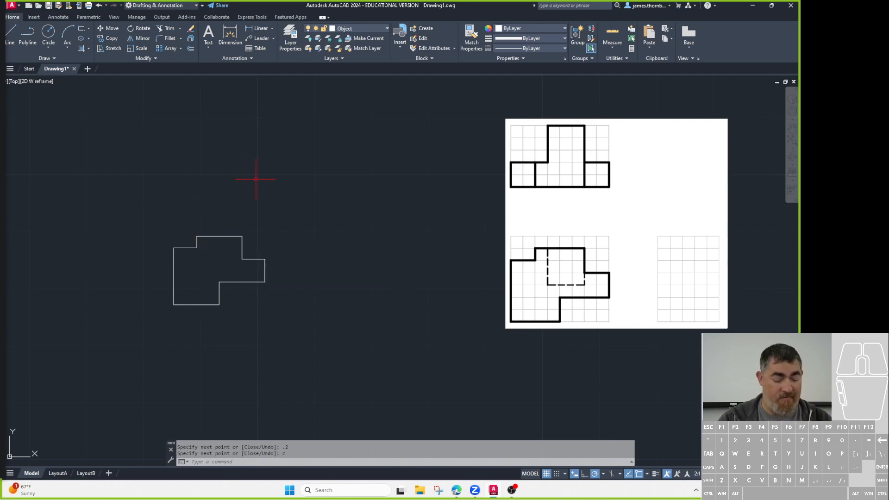
Start the top view above the front view with a 0.2 left edge and a bottom edge aligned to the front view's full width.
type("L")
key("Return")
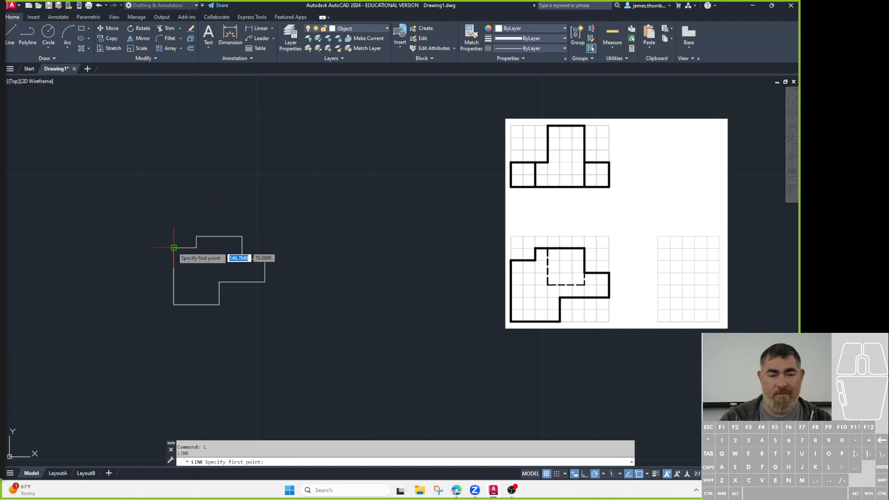
left_click(174, 151)
type(".2")
key("Return")
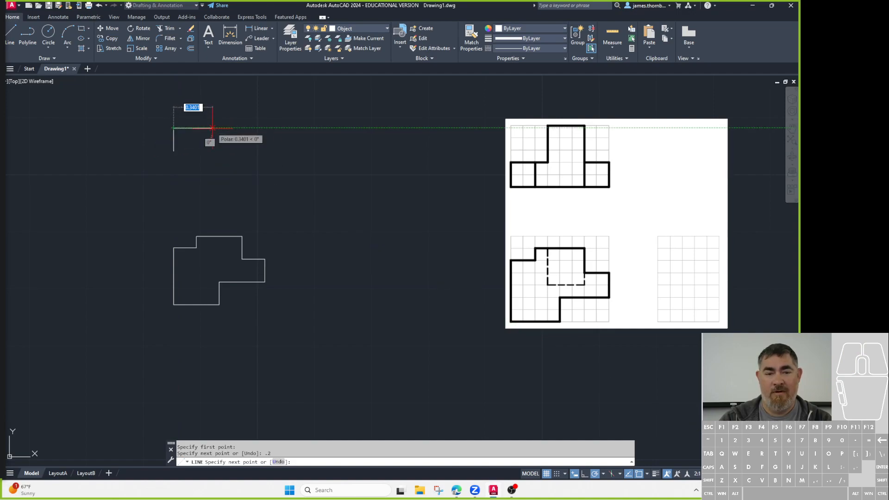
key("Return")
key("Return")
left_click(173, 151)
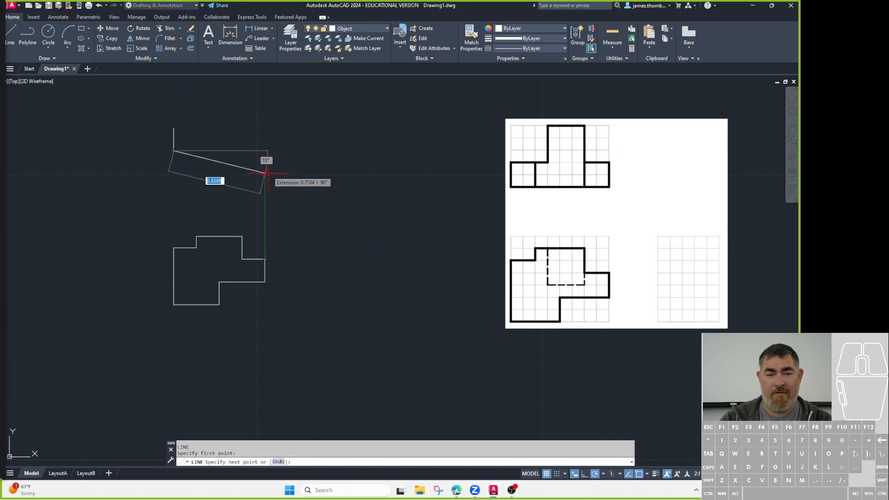
left_click(265, 150)
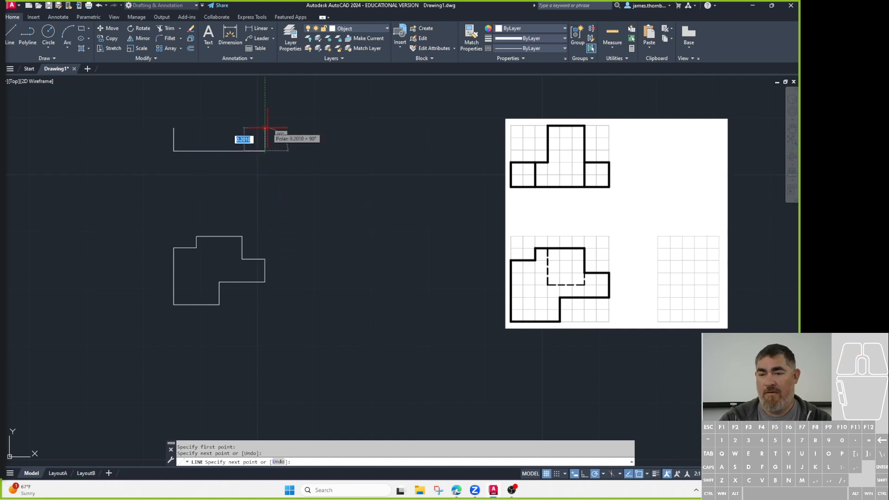
Finish the top view outline: 0.2 up, 0.2 left, 0.3 up, 0.3 left, down to the shoulder height and left to the left edge.
type(".2")
key("Return")
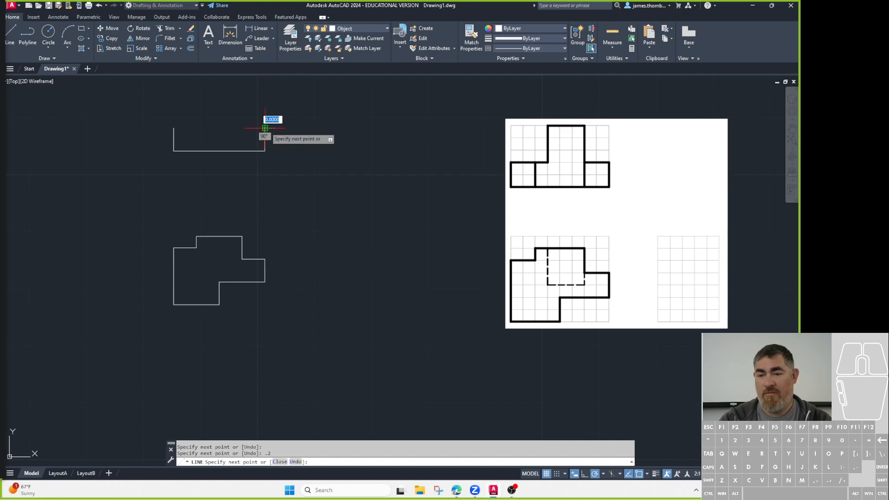
type(".2")
key("Return")
type(".3")
key("Return")
type(".3")
key("Return")
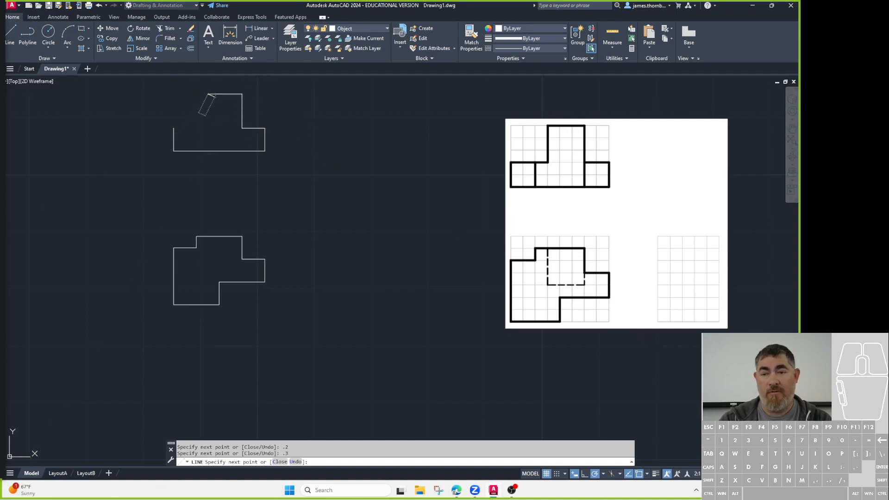
left_click(208, 128)
left_click(173, 128)
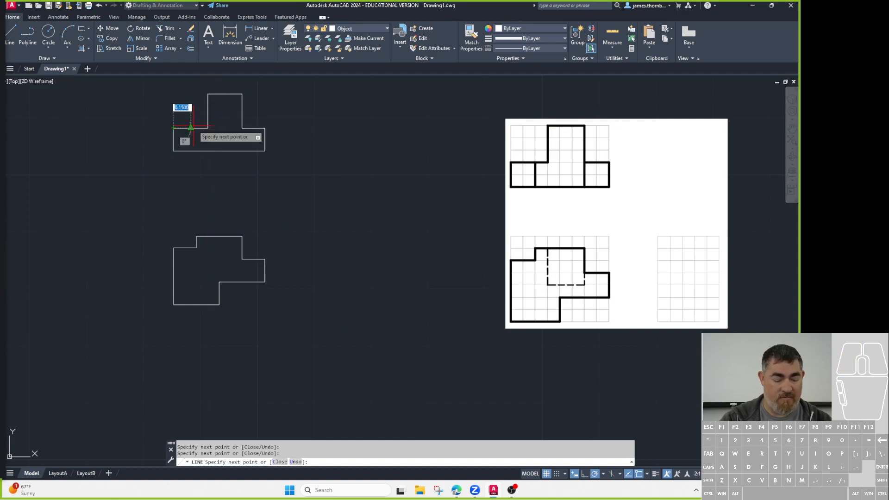
key("Return")
Draw two vertical inner edges in the top view's base, aligned with the upper corners of the front view's raised section.
key("Return")
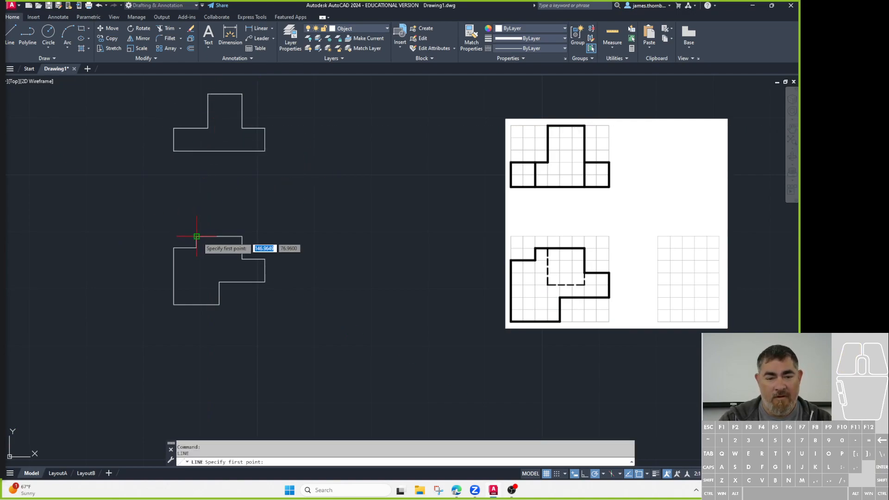
left_click(196, 150)
left_click(196, 128)
key("Return")
key("Return")
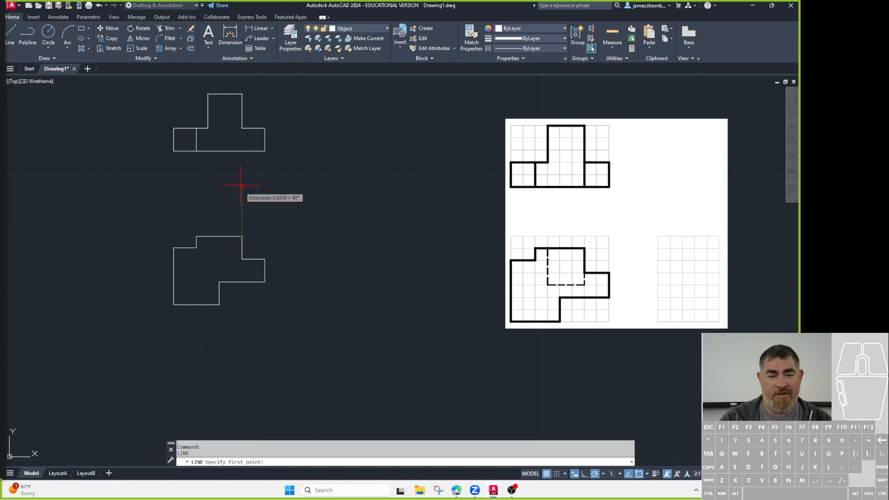
left_click(242, 151)
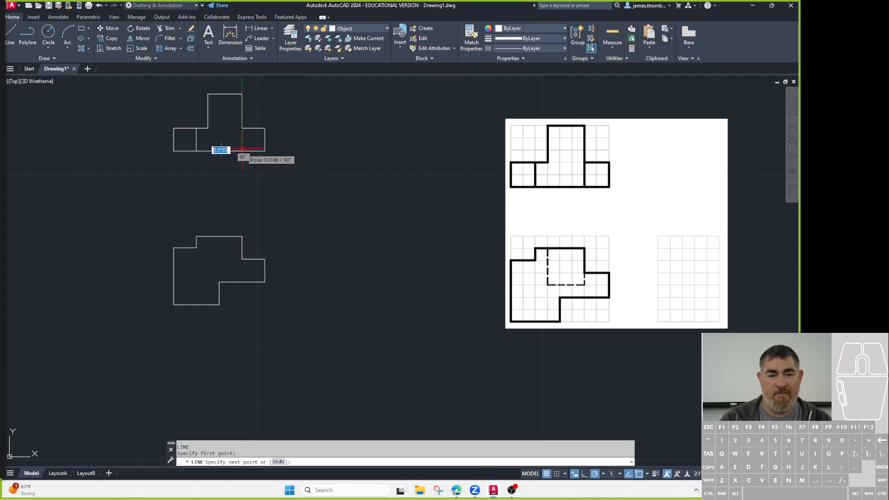
key("Escape")
left_click(242, 111)
left_click(242, 128)
key("Escape")
key("Escape")
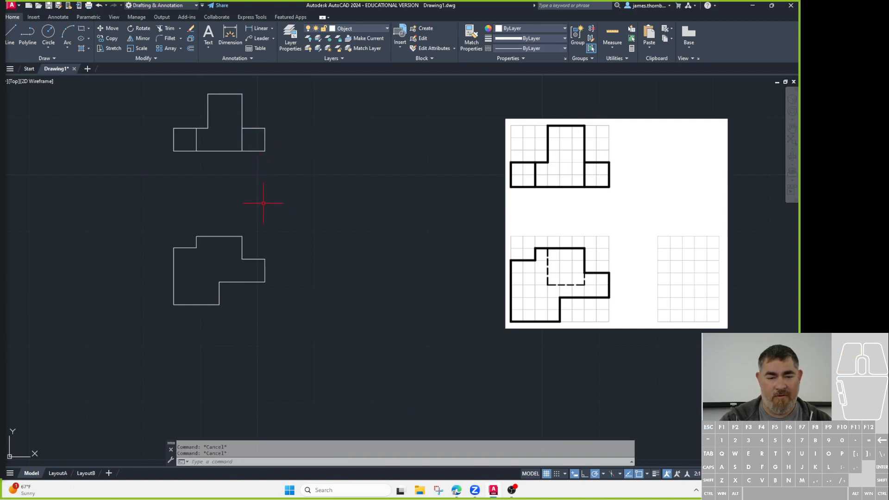
type("l")
key("Return")
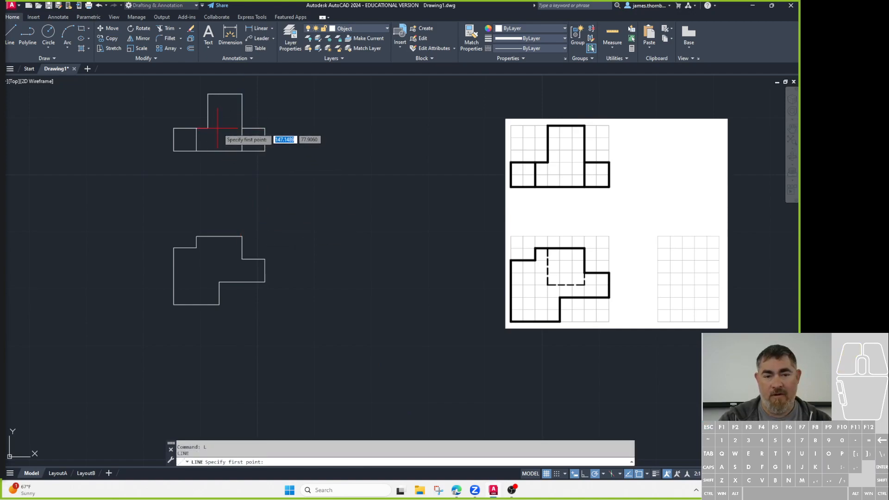
key("Escape")
key("Escape")
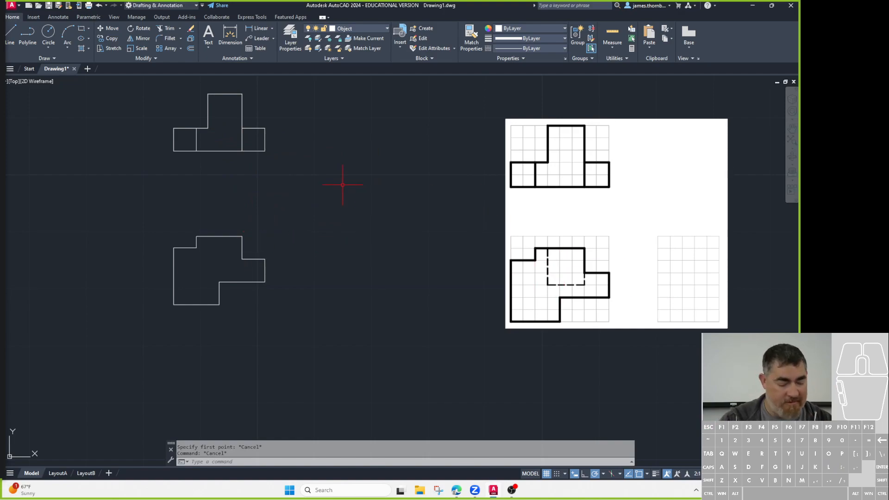
Draw the pocket lines in the front view: 0.3 down from the top edge, right below the shoulder corner, and up to that corner.
type("l")
key("Return")
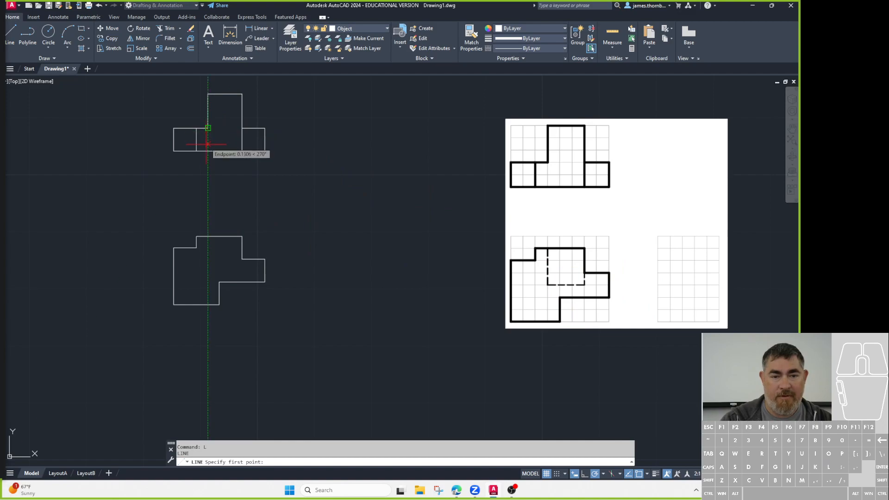
left_click(208, 236)
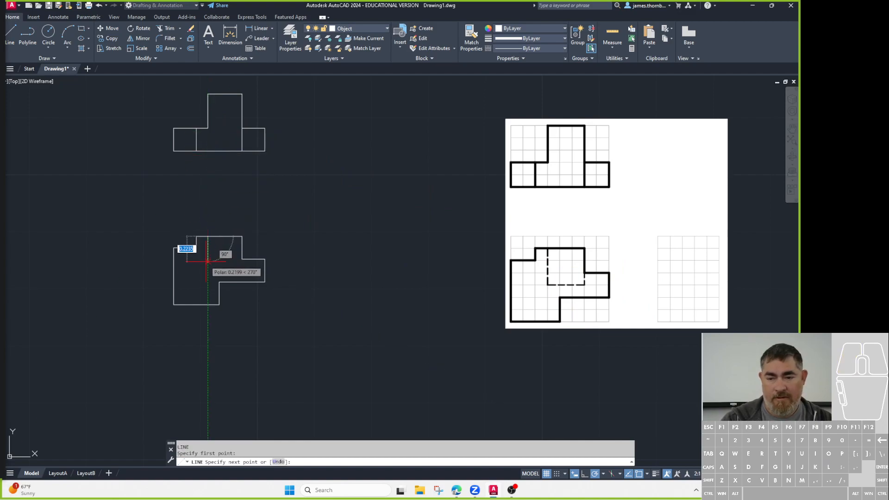
type(".3")
key("Return")
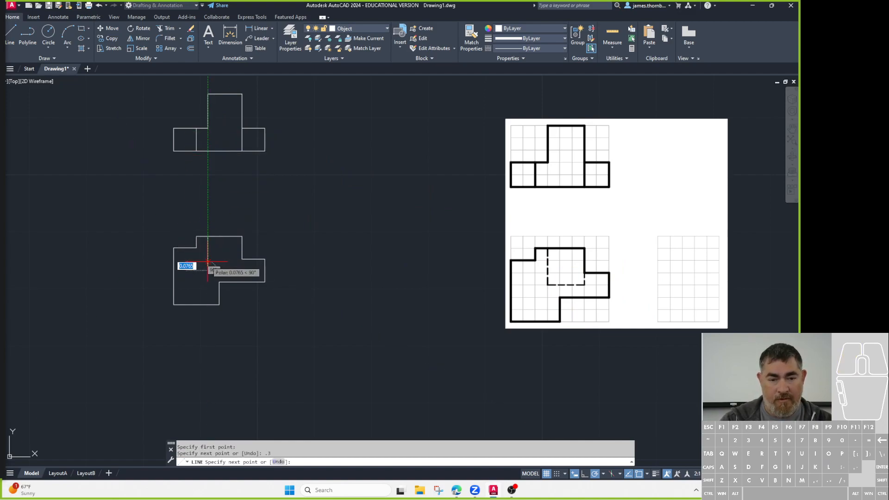
left_click(241, 270)
left_click(242, 259)
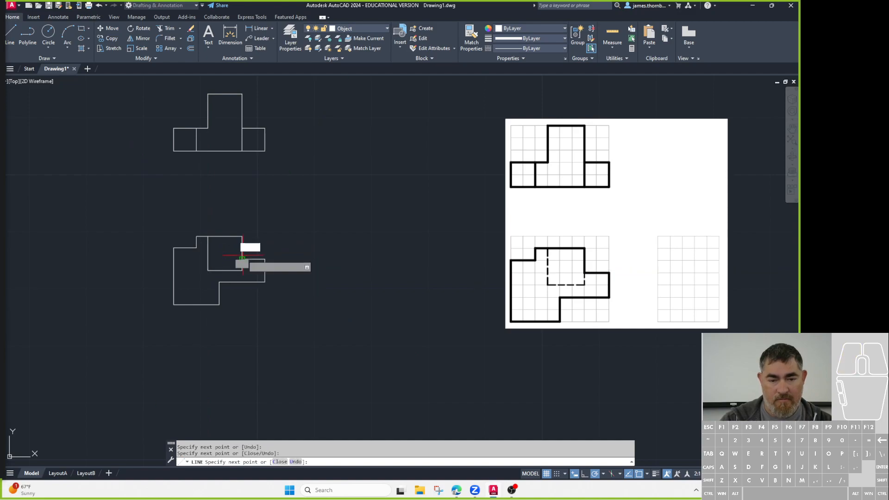
key("Escape")
Move the three pocket lines in the front view to the Hidden layer.
left_click(246, 264)
left_click(204, 274)
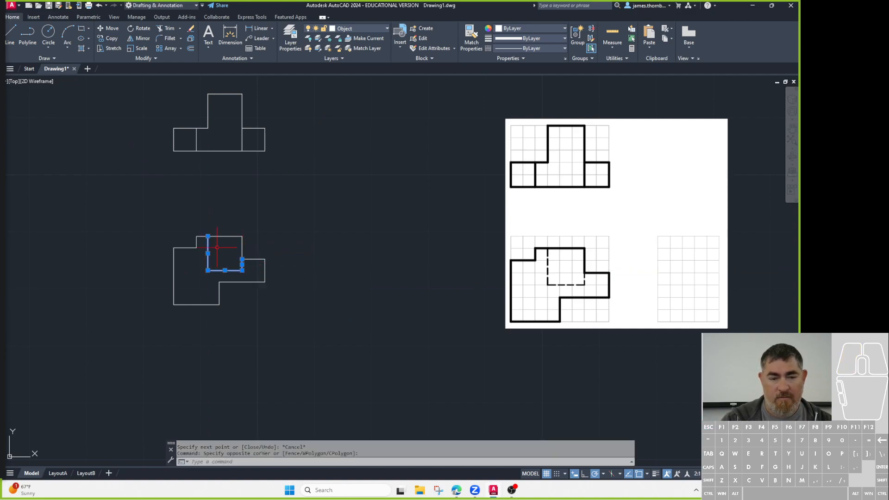
left_click(370, 30)
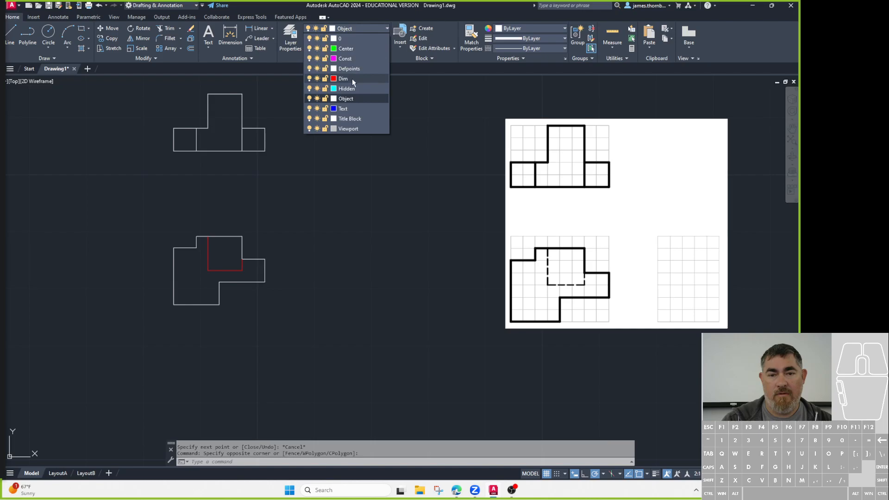
left_click(347, 88)
key("Escape")
key("Escape")
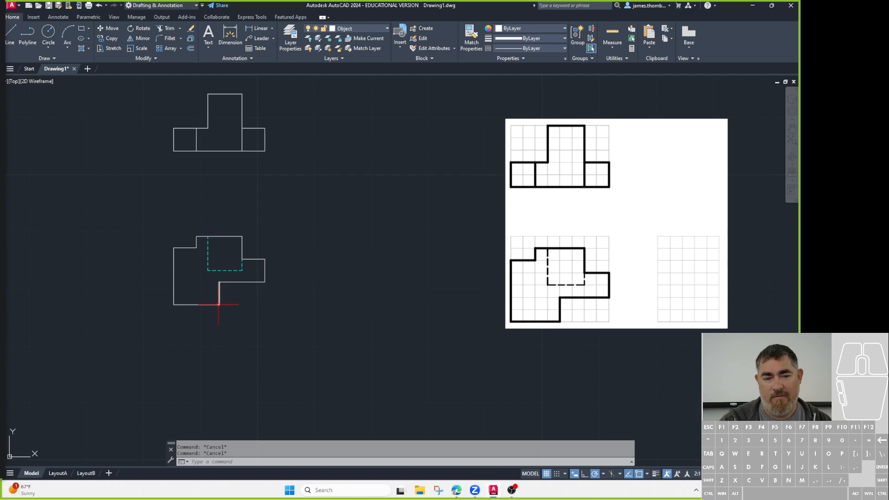
type("l")
key("Return")
left_click(219, 282)
key("Escape")
In the top view, draw a vertical line aligned with the front view's lower notch edge and a horizontal line between the upper block's inner corners.
type("l")
key("Return")
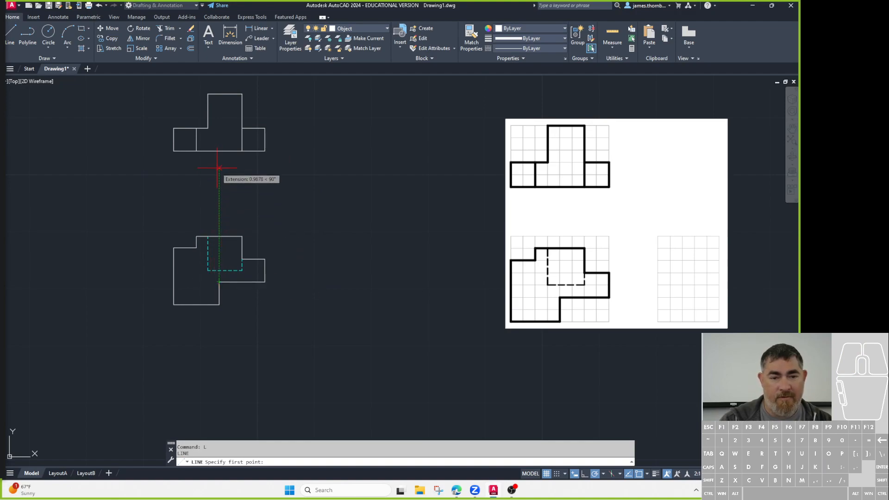
left_click(219, 151)
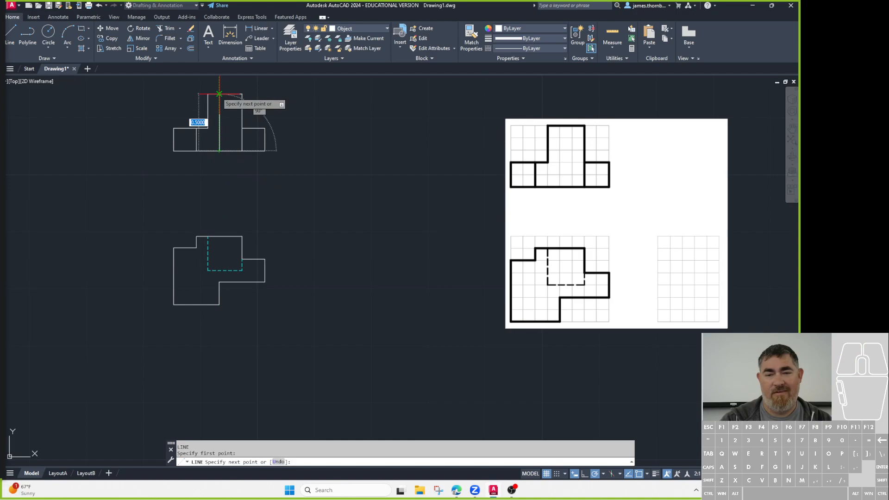
left_click(219, 129)
key("Return")
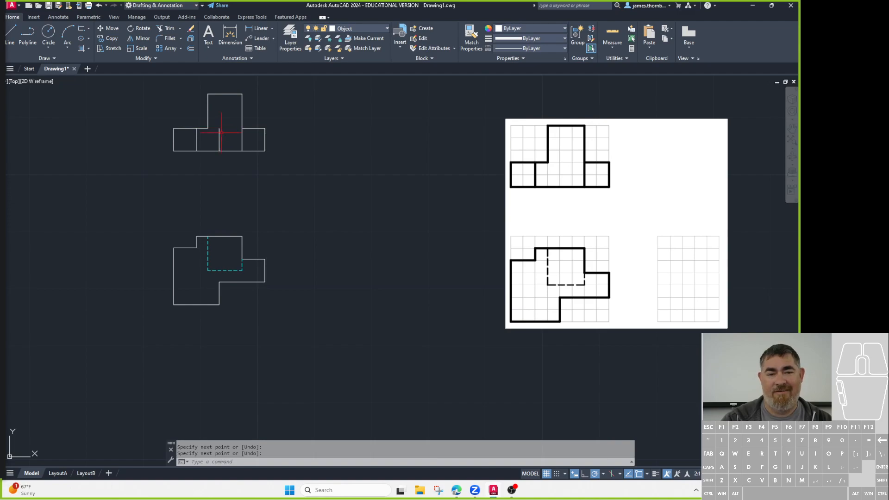
type("l")
key("Return")
left_click(213, 129)
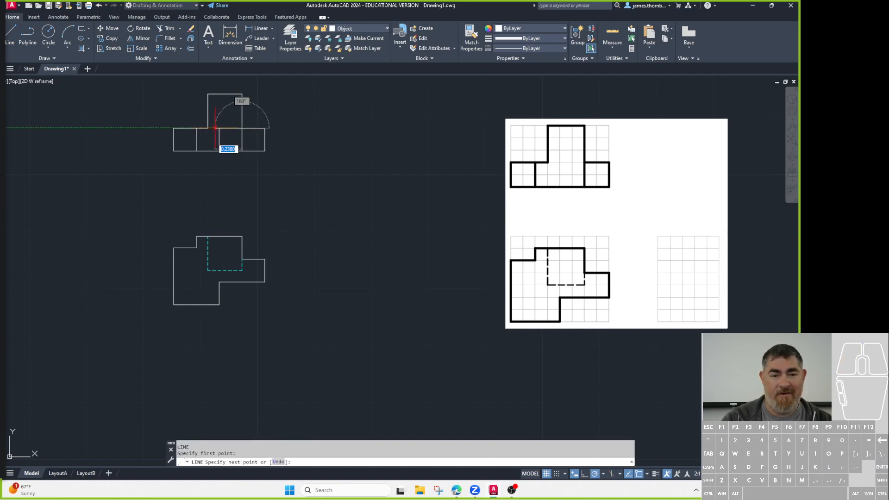
key("Return")
Move the new vertical and horizontal lines in the top view to the Hidden layer.
left_click(223, 126)
left_click(217, 135)
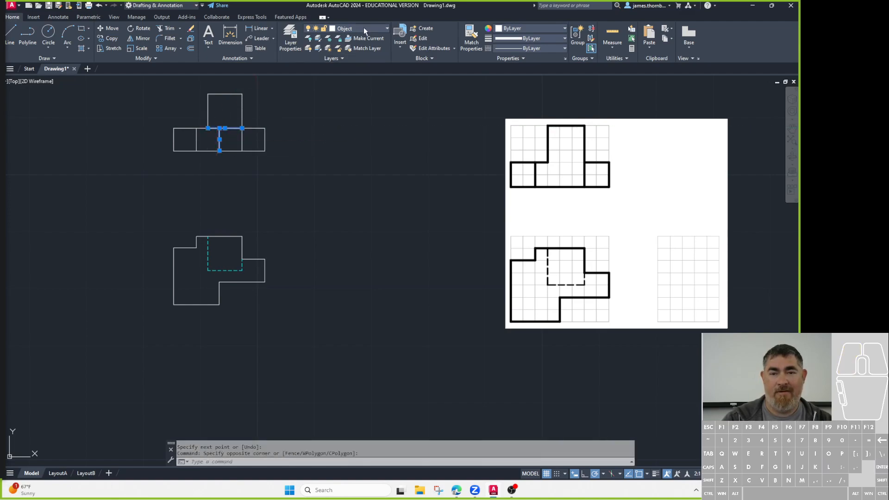
left_click(363, 28)
left_click(350, 89)
key("Escape")
key("Escape")
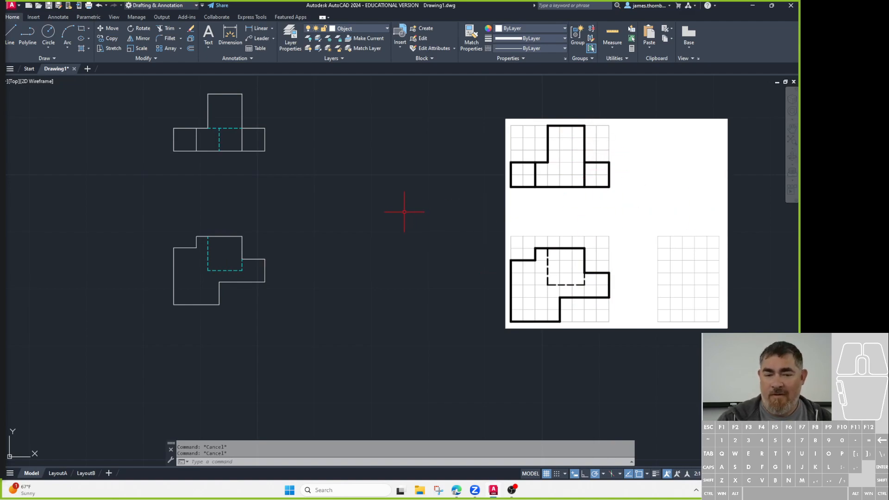
Make the Const layer current and draw a 45° miter line rising to the right of the two views.
left_click(375, 29)
left_click(355, 55)
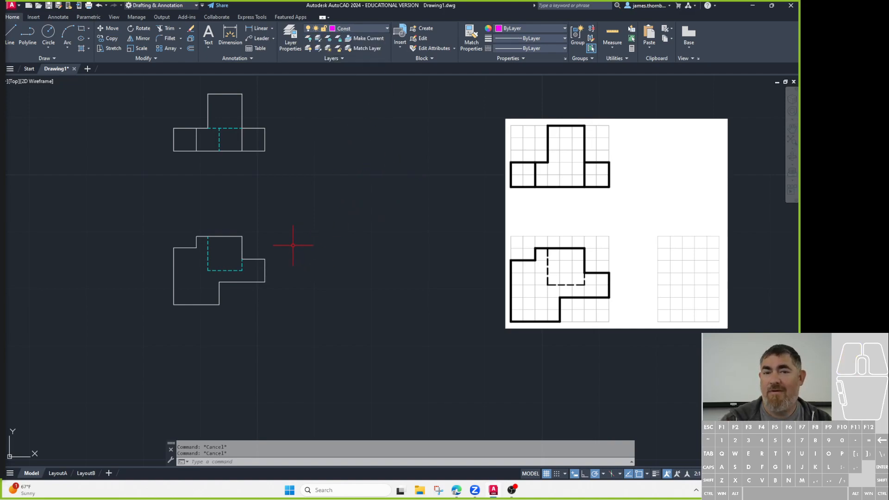
type("l")
key("Return")
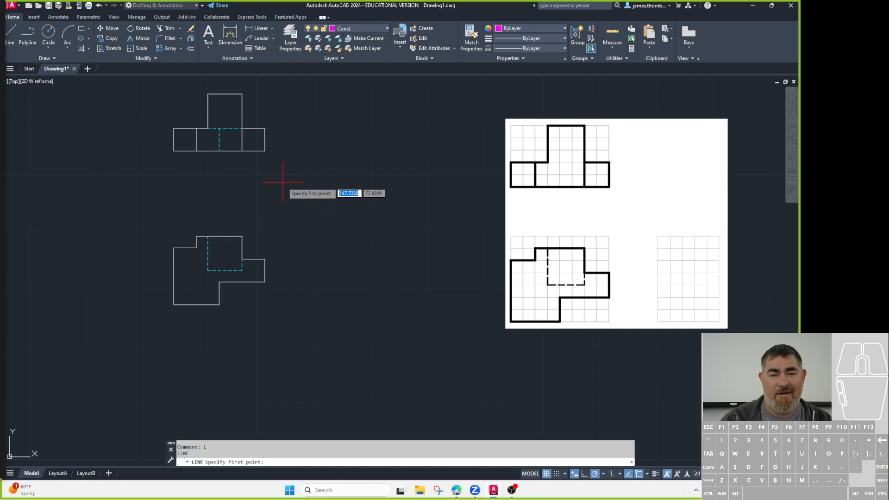
left_click(299, 187)
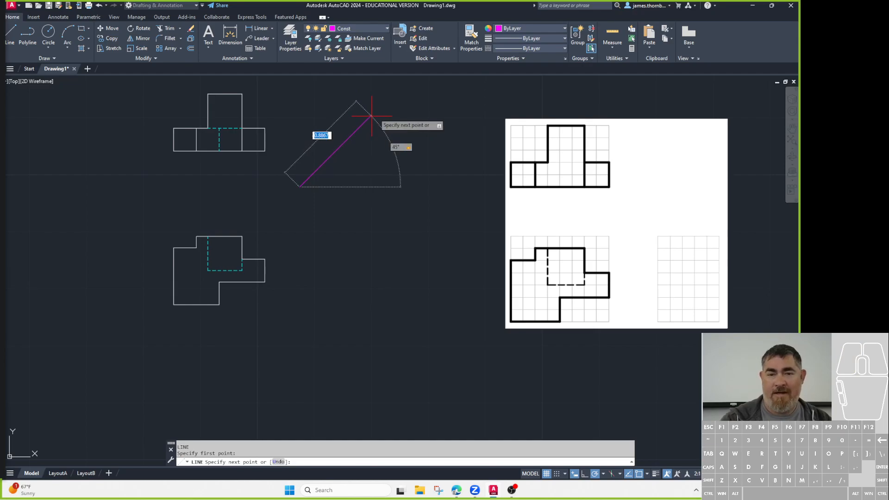
left_click(406, 80)
key("Return")
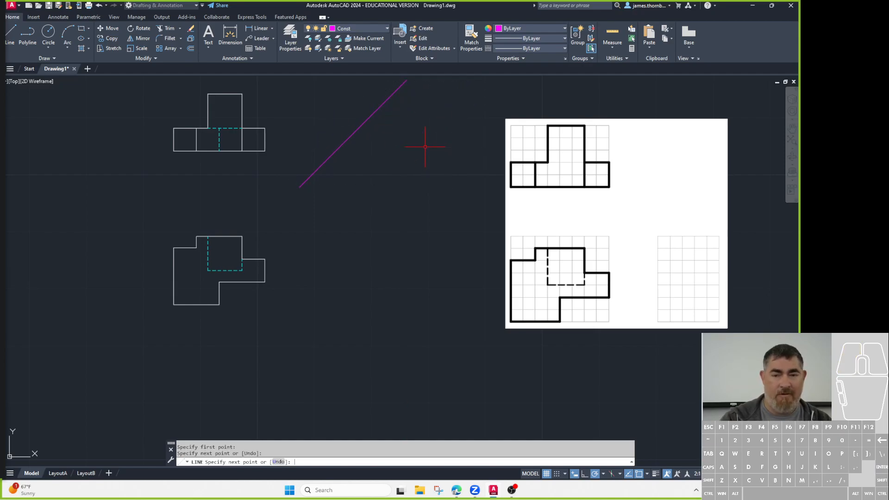
type("l")
key("Return")
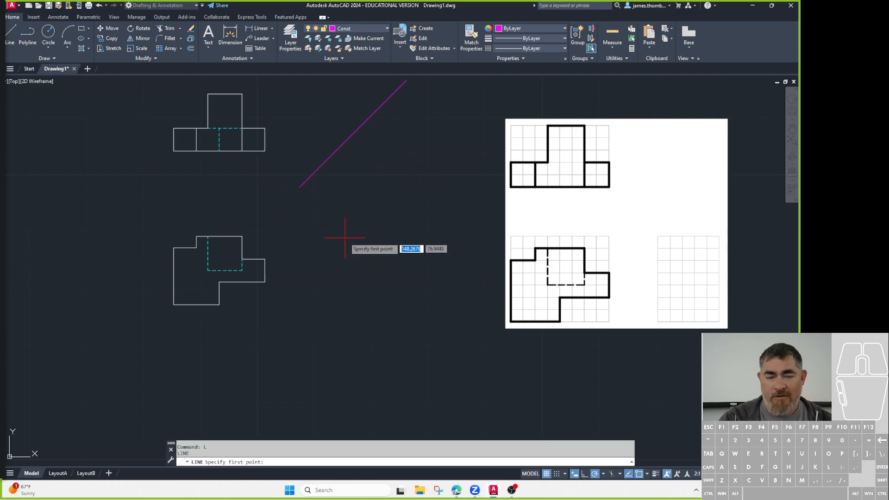
key("Escape")
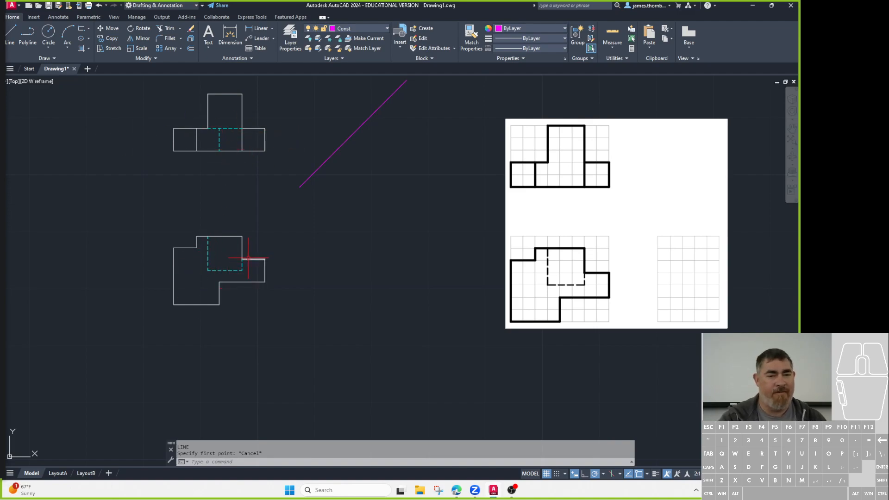
Project the upper and lower edges of the top view's base to the miter line and draw vertical lines from there past the front view.
type("L")
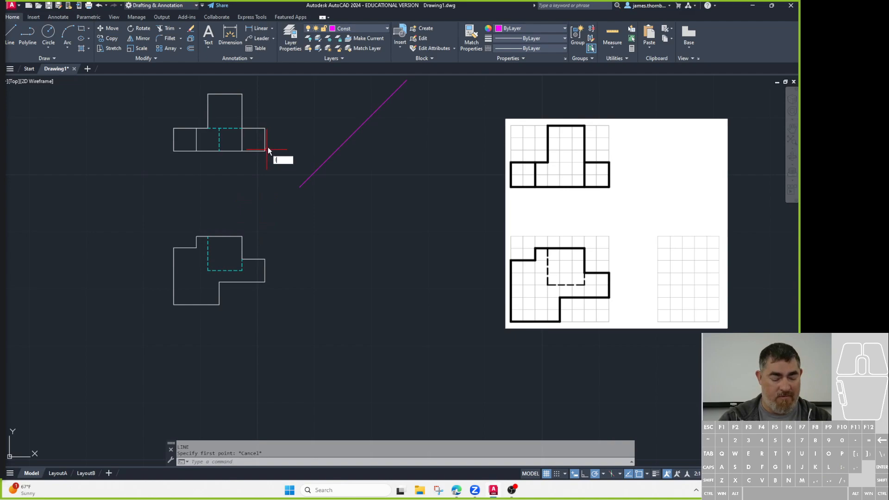
key("Return")
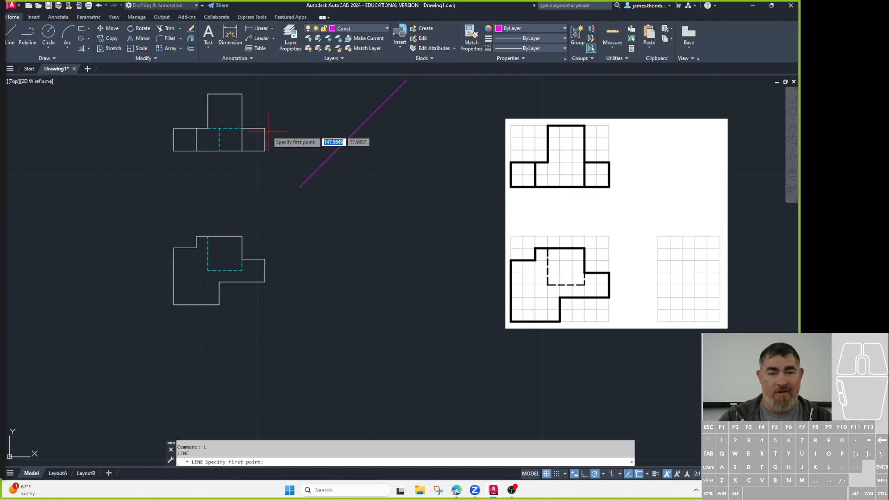
left_click(359, 128)
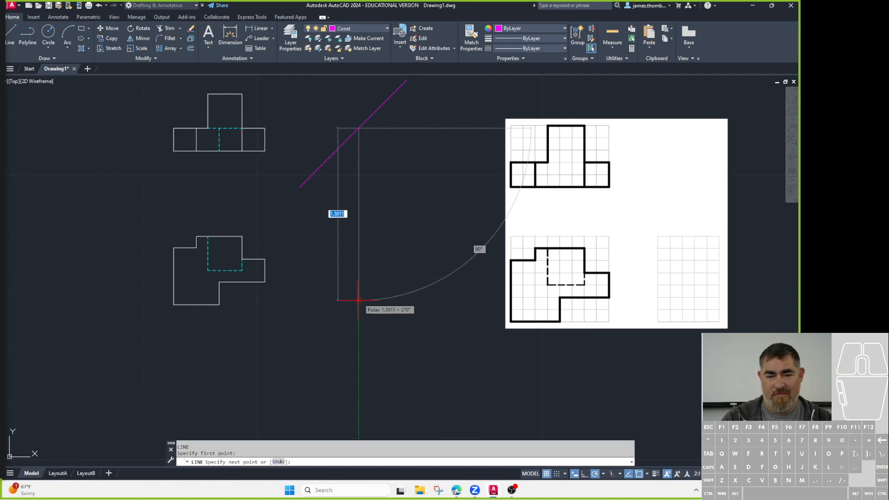
left_click(358, 338)
key("Return")
key("Return")
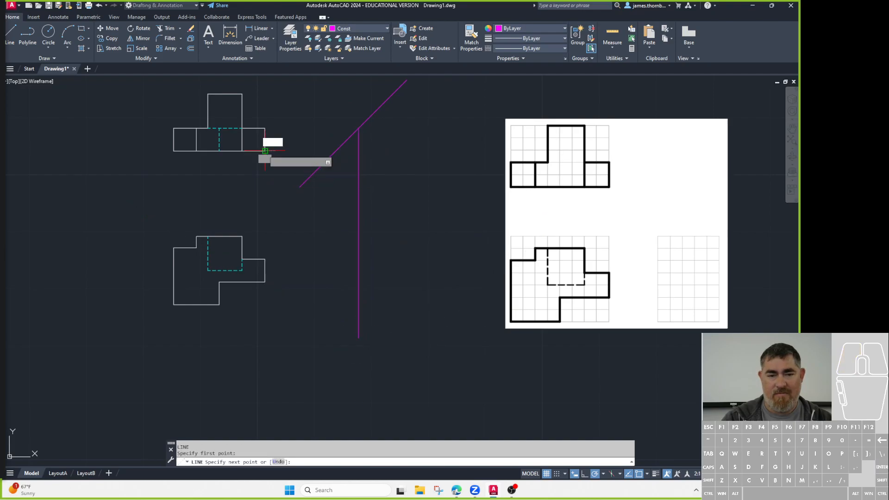
left_click(336, 151)
left_click(336, 352)
key("Return")
Draw three horizontal projection lines from the front view's bottom edge and the two corners of its right arm to the outer vertical line.
key("Return")
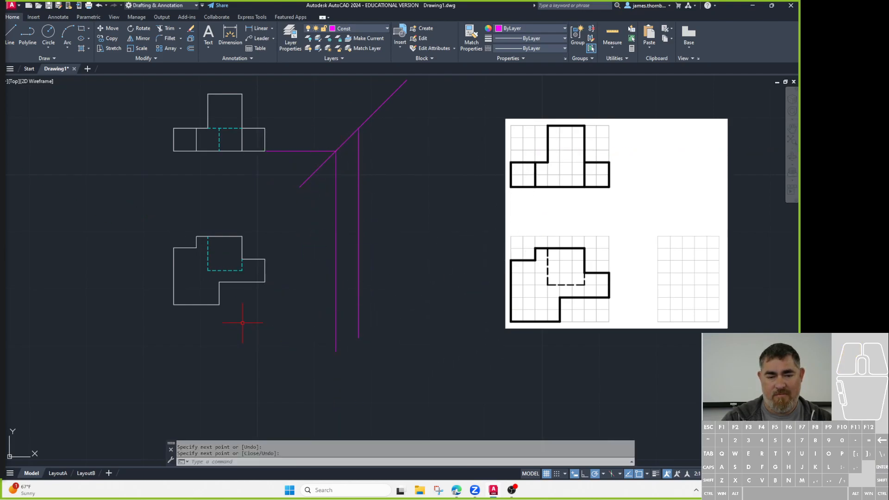
left_click(219, 304)
left_click(358, 305)
key("Return")
key("Return")
left_click(264, 282)
left_click(359, 281)
key("Return")
key("Return")
left_click(265, 259)
left_click(359, 258)
key("Return")
Draw horizontal projection lines from the front view's upper-right corner and its left notch's inner corner to the outer vertical line.
key("Return")
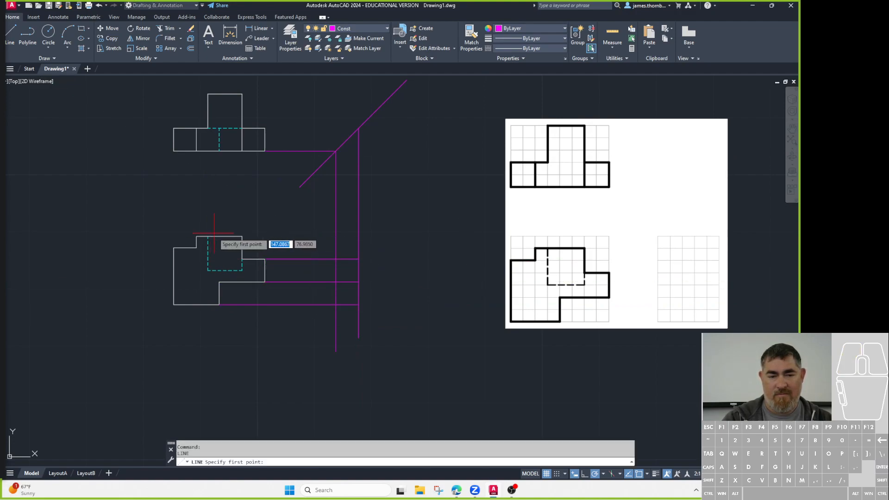
left_click(242, 236)
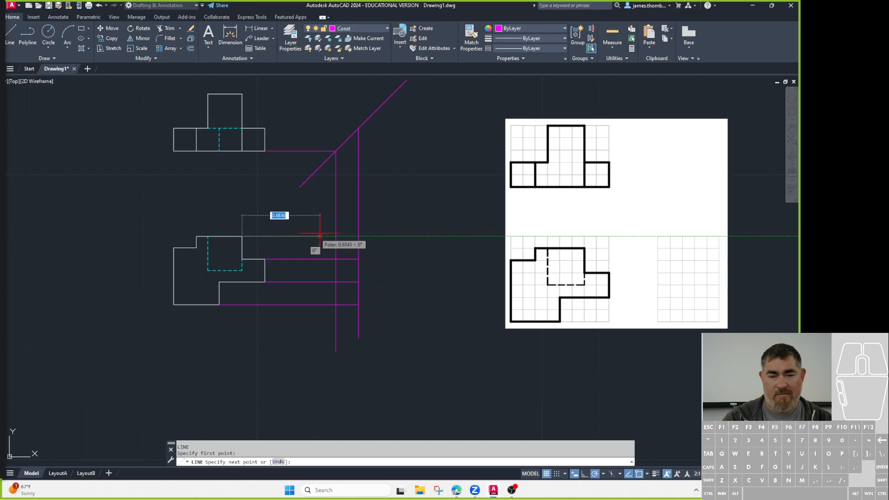
left_click(358, 233)
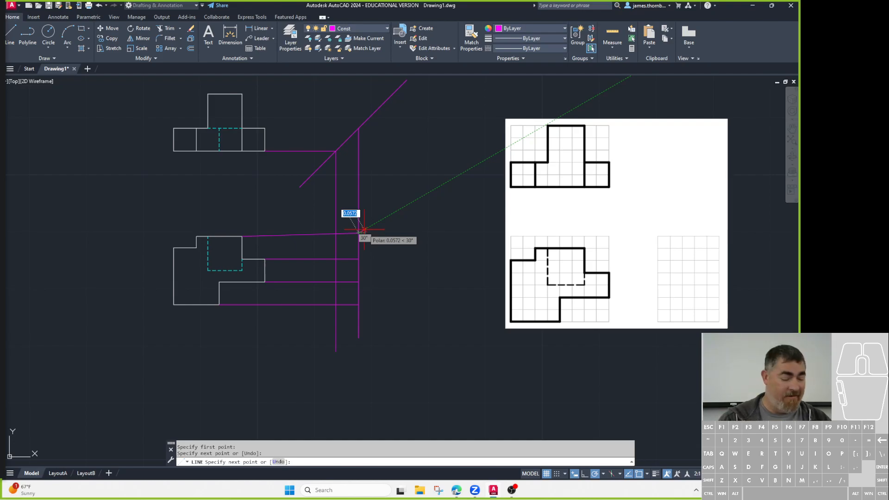
type("u")
key("Return")
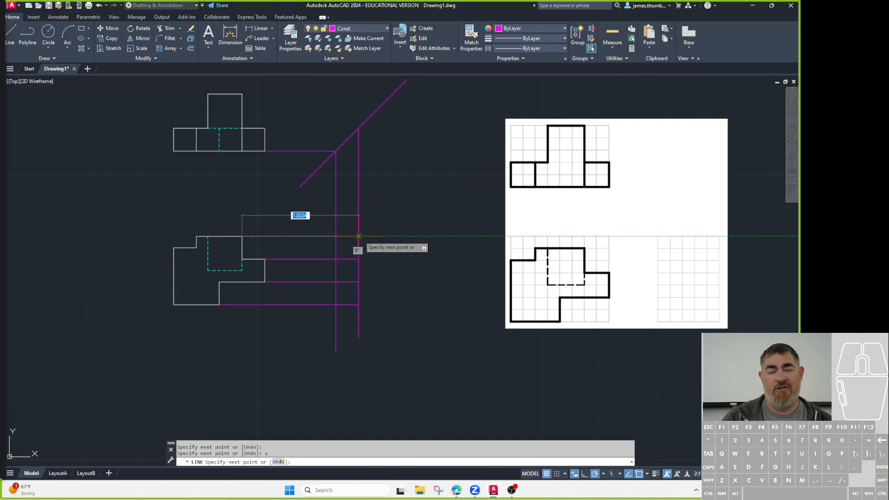
left_click(358, 236)
key("Return")
key("Return")
left_click(197, 248)
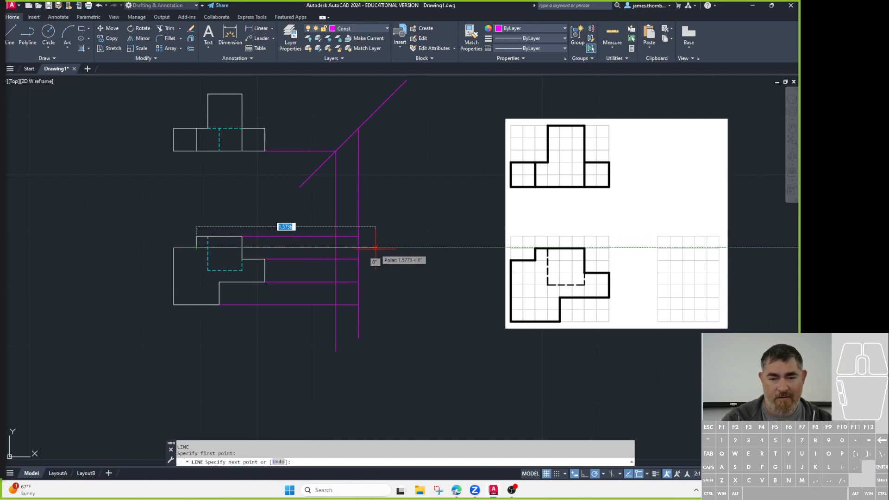
left_click(359, 247)
key("Return")
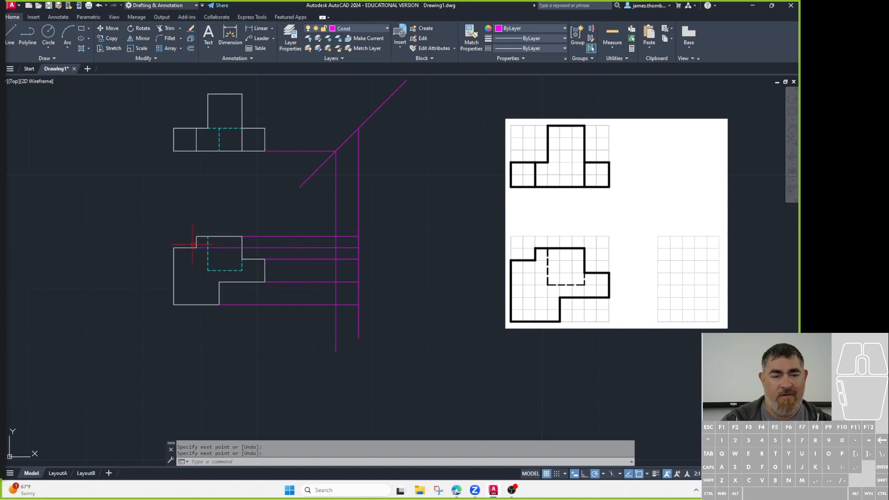
Move the projection line that starts at the front view's left notch corner to the Hidden layer.
scroll(193, 244, "up", 2)
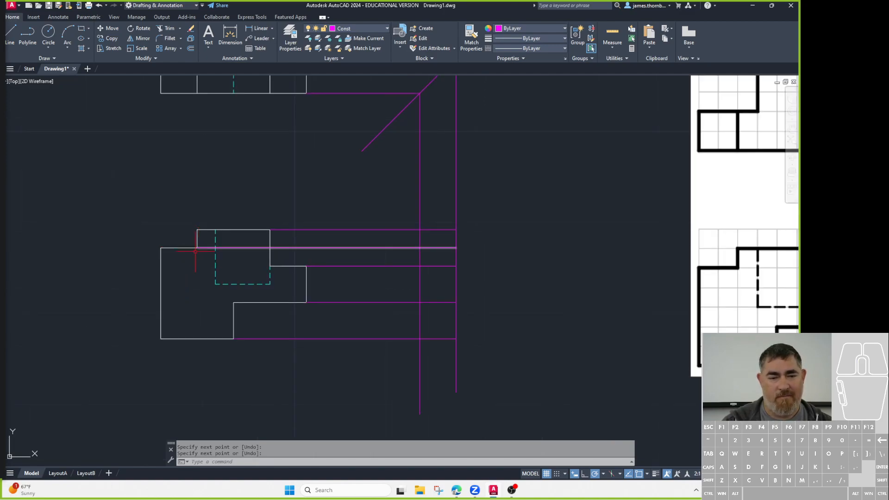
left_click(198, 249)
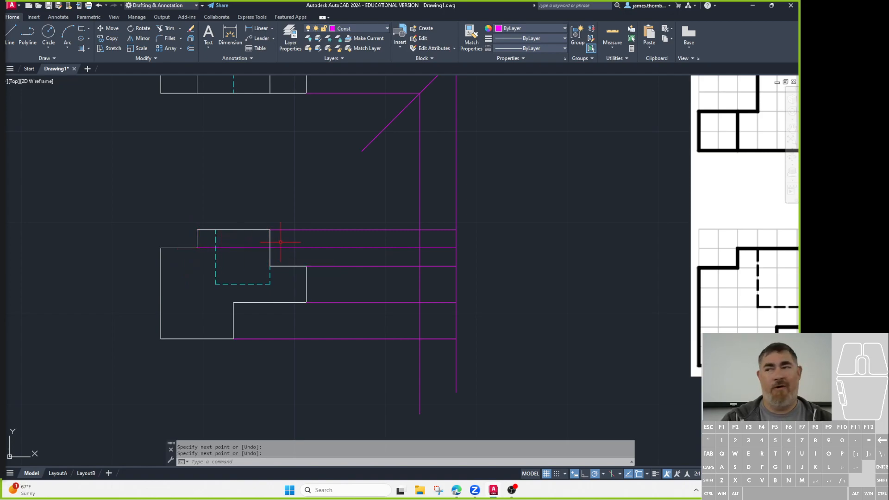
middle_click_drag(281, 241, 287, 302)
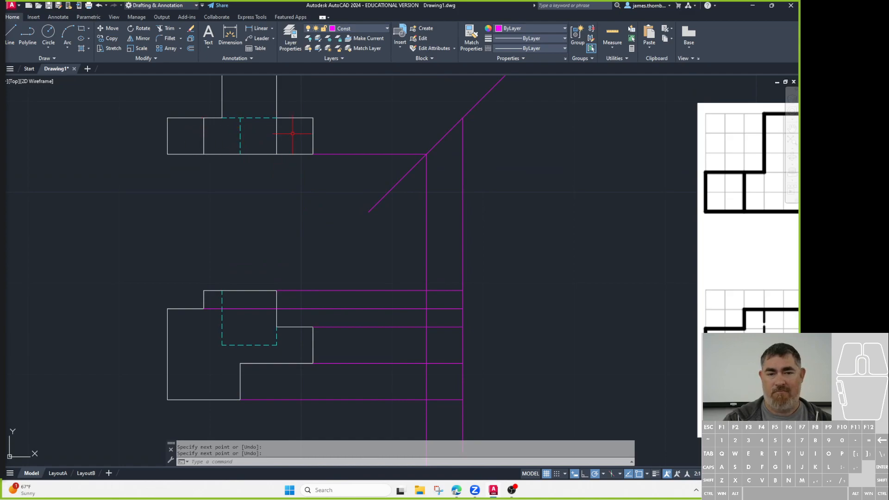
key("Return")
left_click(293, 308)
left_click(361, 33)
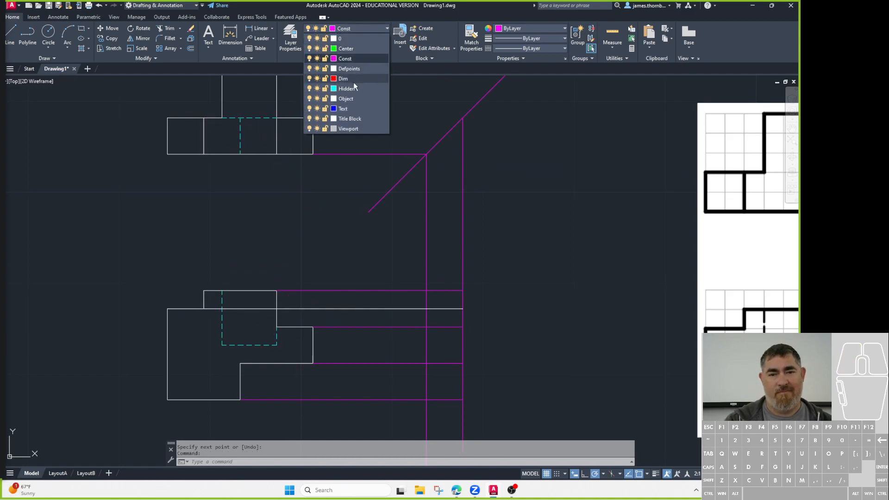
left_click(347, 88)
key("Escape")
Move the other four horizontal projection lines and the two vertical projection lines to the Object layer.
left_click(396, 291)
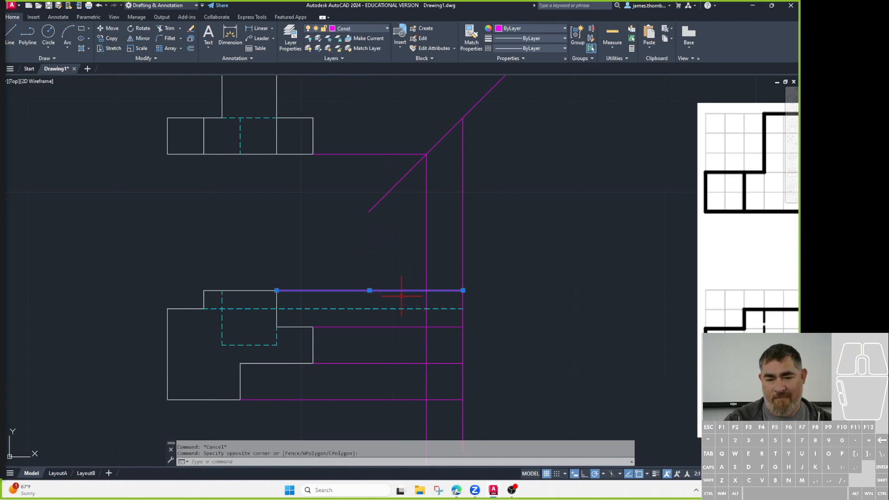
left_click(400, 321)
left_click(378, 402)
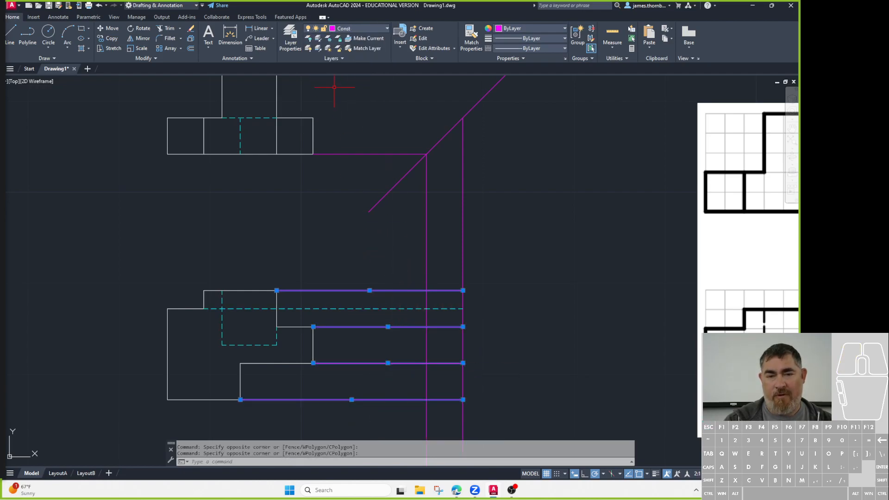
left_click(368, 32)
left_click(353, 99)
key("Escape")
left_click(521, 259)
left_click(394, 253)
left_click(366, 28)
left_click(358, 68)
key("Escape")
Trim the vertical lines above and below the side view and the horizontal lines between the front and side views.
type("t")
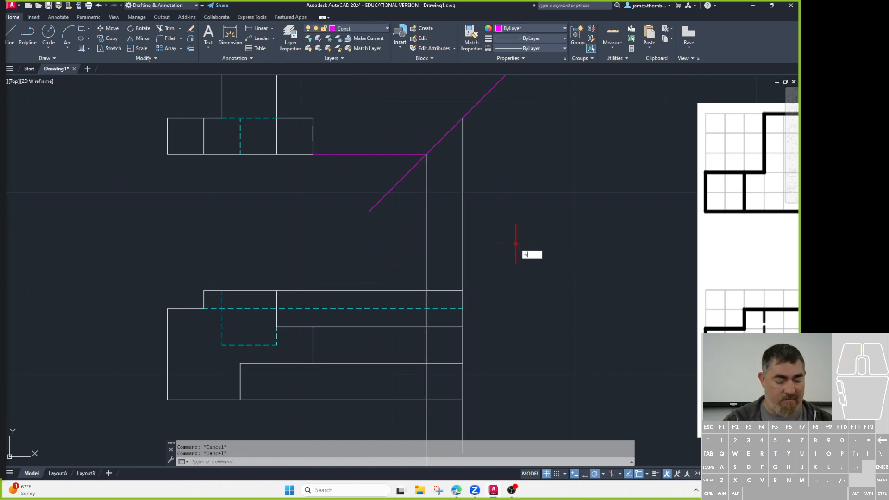
type(" or")
key("Return")
left_click(513, 252)
left_click(377, 253)
left_click(391, 248)
left_click(382, 414)
key("Return")
key("Return")
Erase the leftover hidden segment extending from the front view's notch corner and undo the erasure.
left_click(236, 309)
key("Delete")
middle_click_drag(292, 290, 279, 283)
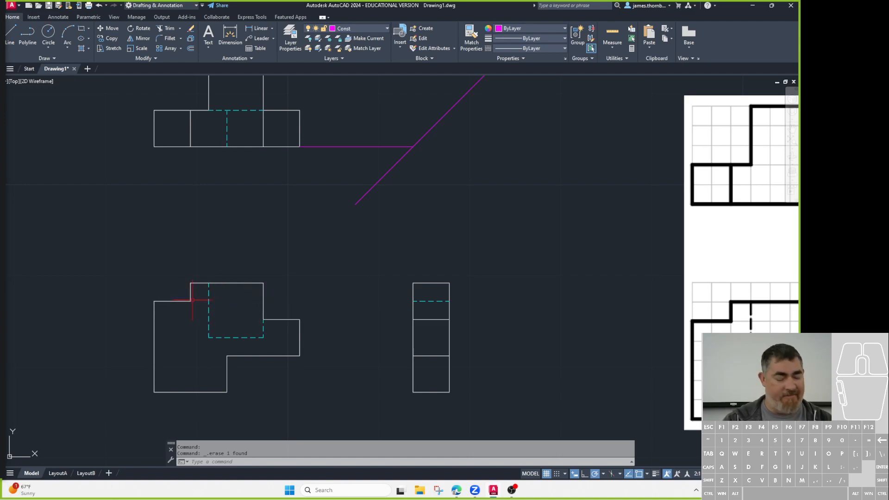
key("ctrl+z")
key("ctrl+z")
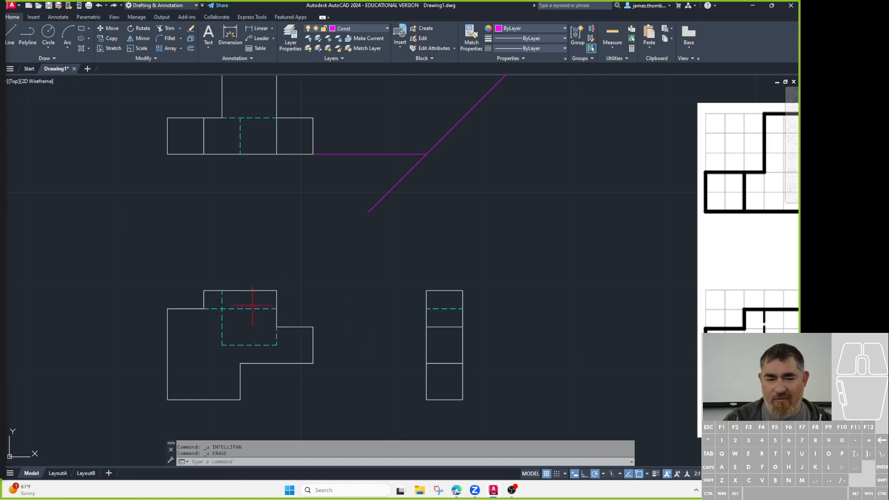
Delete the leftover hidden segment running from the notch corner across the front view.
left_click_drag(246, 314, 238, 307)
key("Delete")
scroll(291, 293, "down", 2)
middle_click_drag(292, 292, 244, 286)
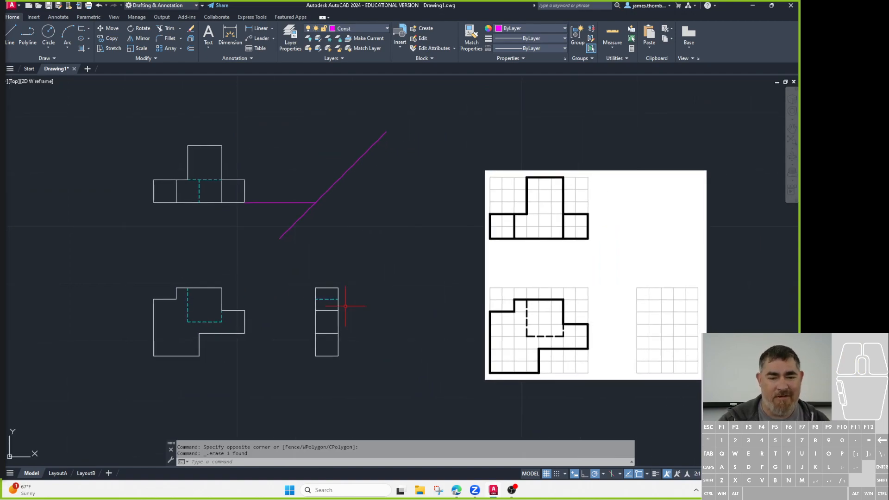
middle_click_drag(373, 284, 346, 266)
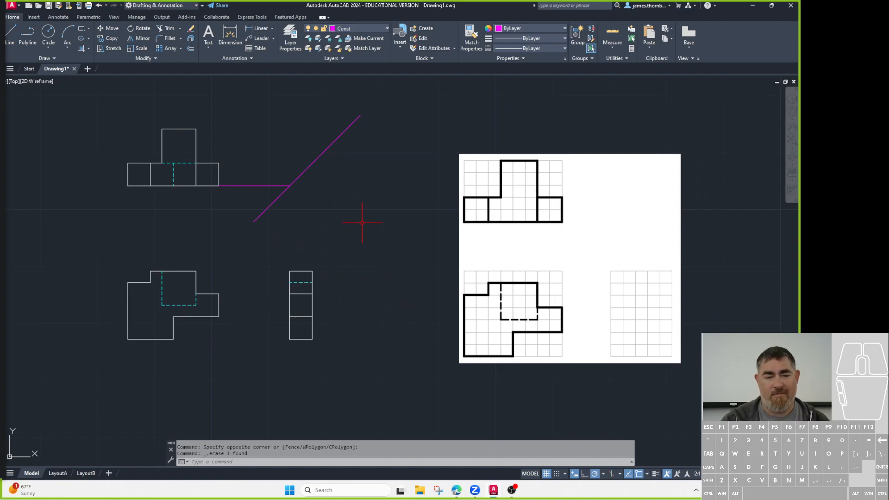
Project the top view's uppermost edge to the miter line and continue it vertically down past the side view.
key("Return")
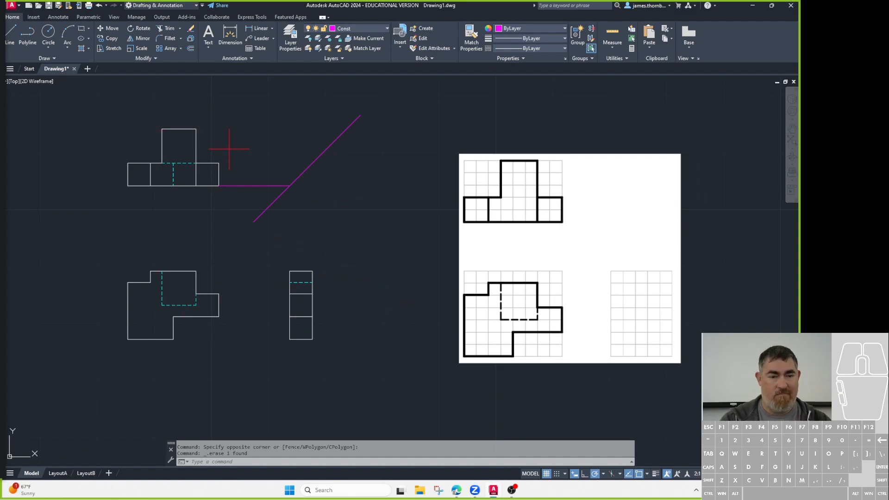
left_click(195, 129)
left_click(346, 129)
left_click(346, 335)
key("Return")
Draw a horizontal projection line from the lower-right corner of the front view's hidden rectangle to the new vertical line.
key("Return")
left_click(196, 304)
left_click(346, 305)
key("Escape")
Stretch the right end of the side view's top edge to the new vertical projection line.
left_click(301, 271)
left_click(313, 271)
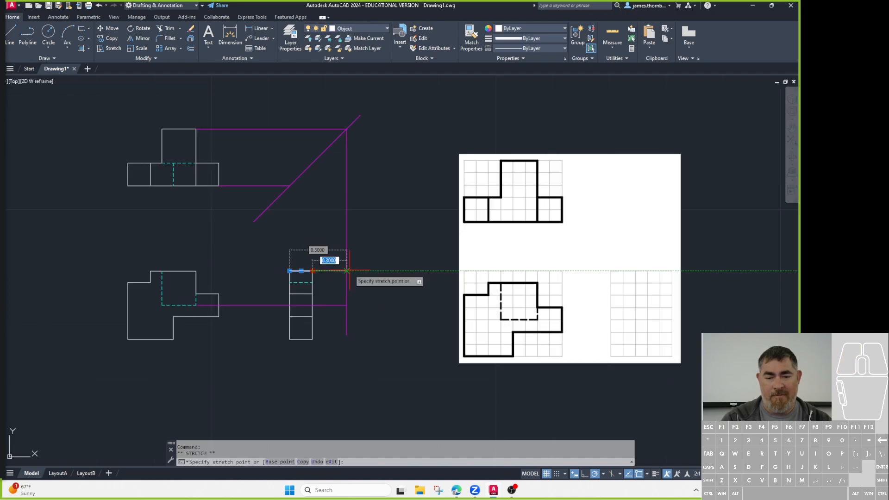
left_click(346, 271)
key("Escape")
Trim the vertical projection line above and below the side view's upper block and delete the leftover horizontal piece toward the front view.
type("tr")
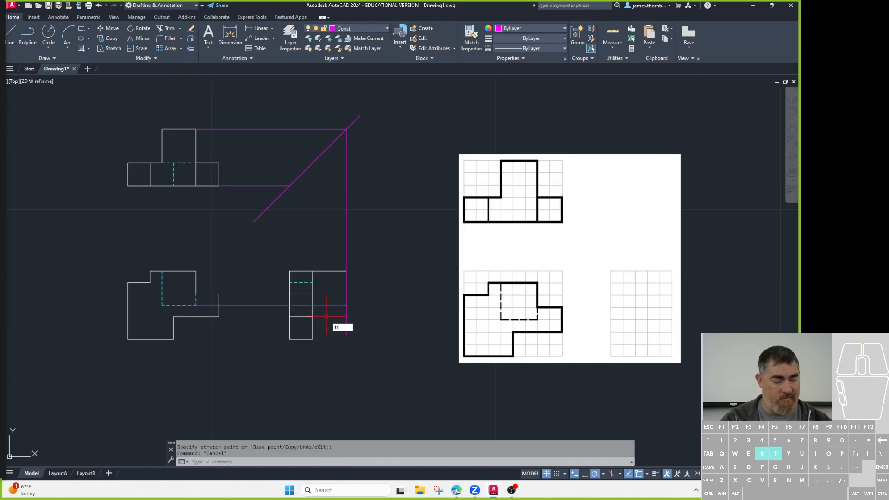
key("Return")
mouse_move(366, 319)
left_mouse_down()
mouse_move(344, 321)
mouse_move(355, 258)
mouse_move(333, 257)
left_mouse_up()
key("Return")
left_click(254, 303)
key("Delete")
Move the right and bottom edges of the side view's upper block to the Object layer.
left_click(368, 287)
left_click(330, 306)
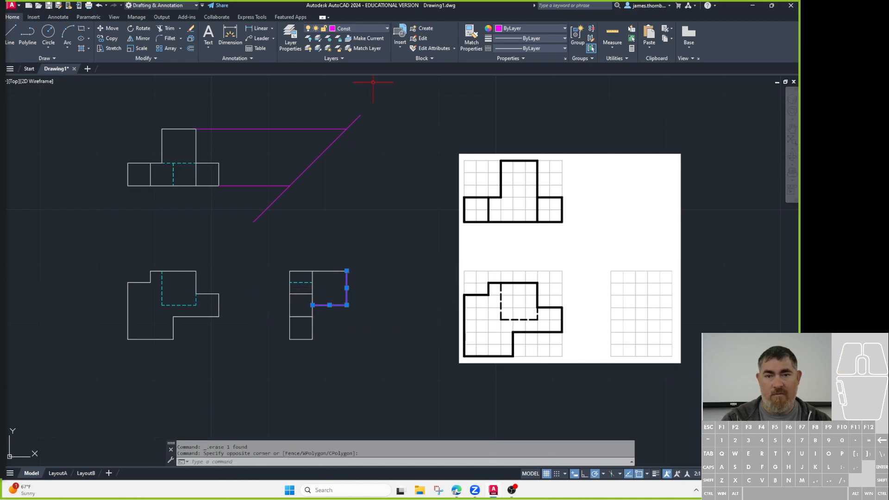
left_click(361, 29)
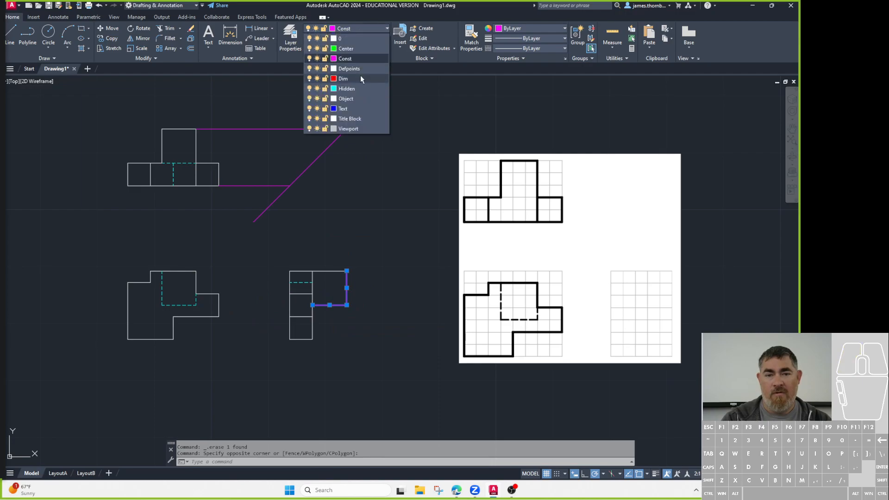
left_click(352, 99)
key("Escape")
key("Escape")
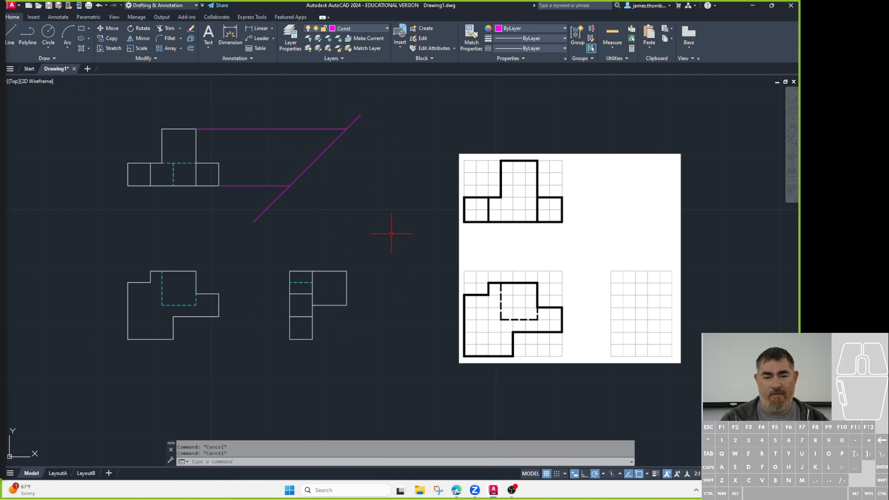
middle_click_drag(395, 227, 390, 212)
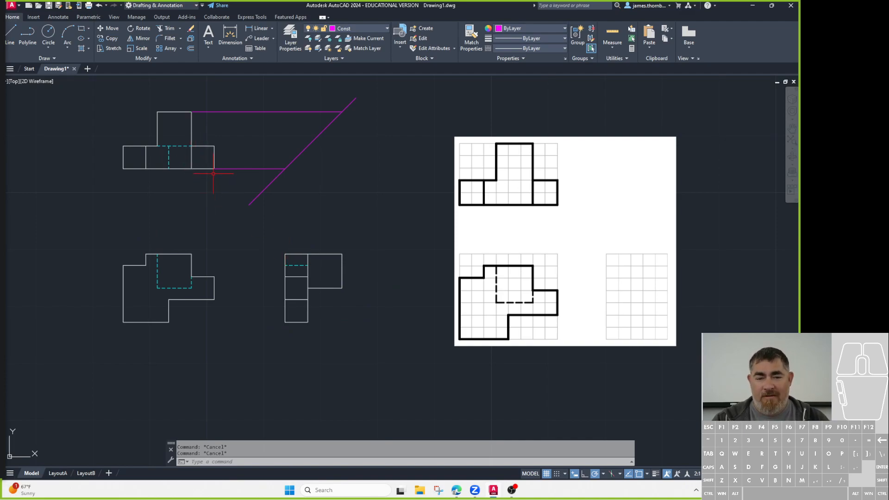
middle_click_drag(212, 176, 209, 159)
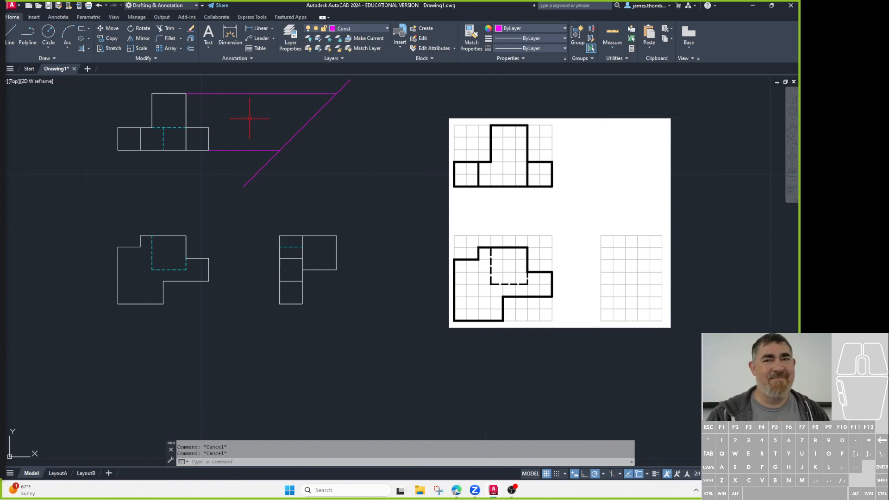
middle_click_drag(255, 125, 245, 129)
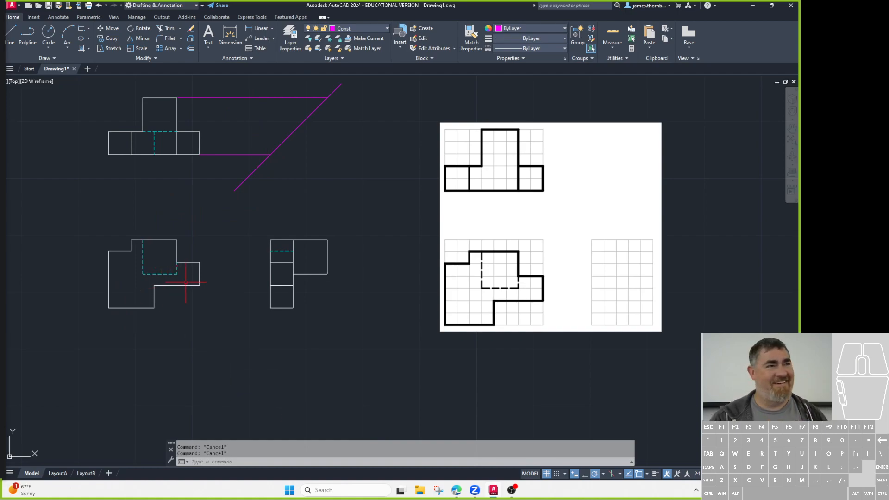
scroll(214, 301, "down", 1)
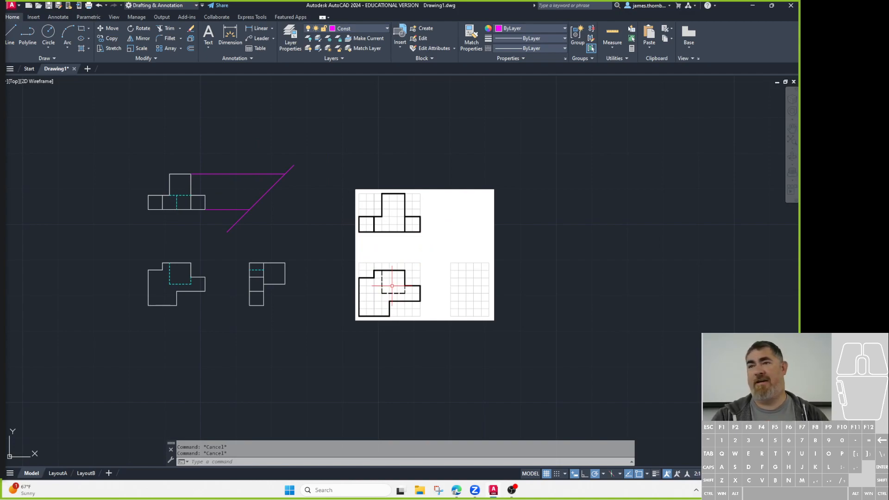
Mirror the front view about a vertical line through the side view, keeping the original, to make a rear view.
left_click(102, 252)
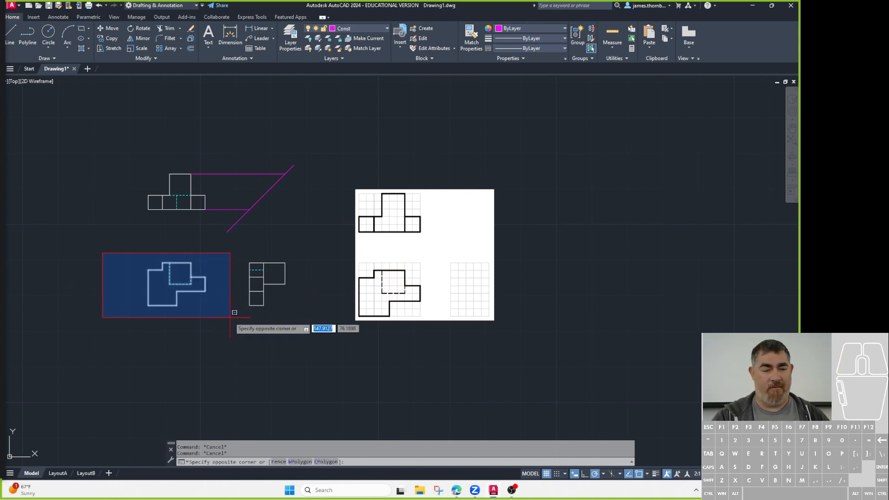
left_click(223, 324)
type("mi")
key("Return")
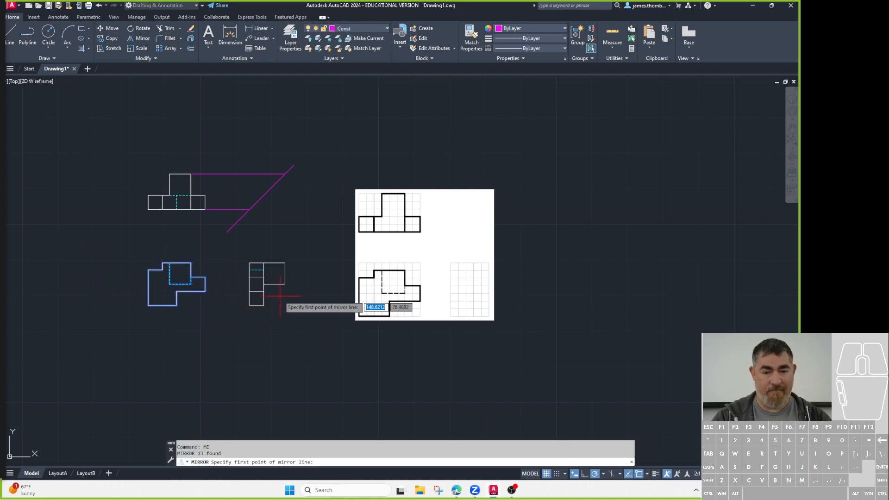
left_click(274, 305)
left_click(274, 349)
key("Return")
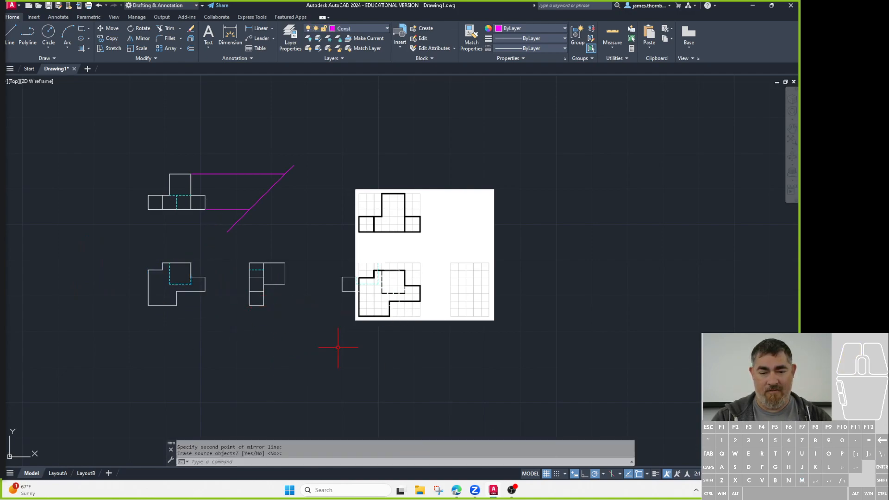
Move the reference image horizontally away from the views so that it clears the mirrored rear view.
left_click_drag(482, 159, 462, 226)
type("m")
key("Return")
left_click(549, 233)
left_click(654, 233)
key("Escape")
Move the dashed rectangle lines in the rear view to the Object layer.
left_click(390, 280)
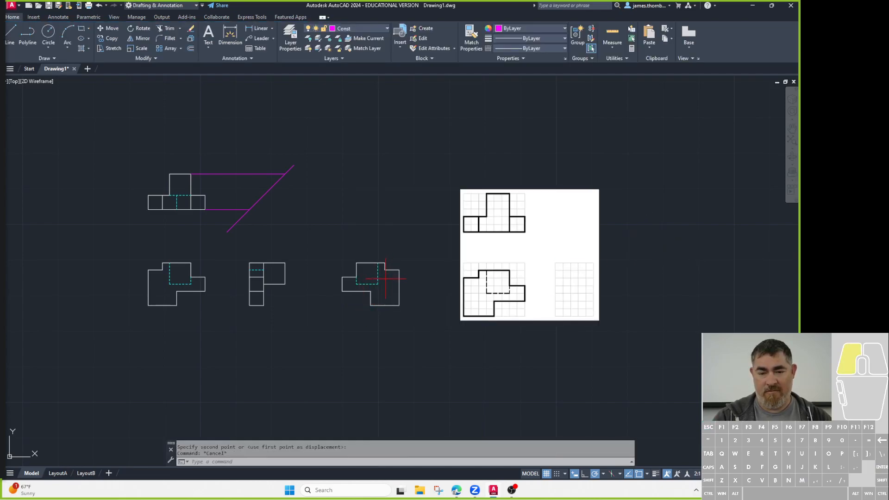
left_click(354, 284)
left_click(352, 28)
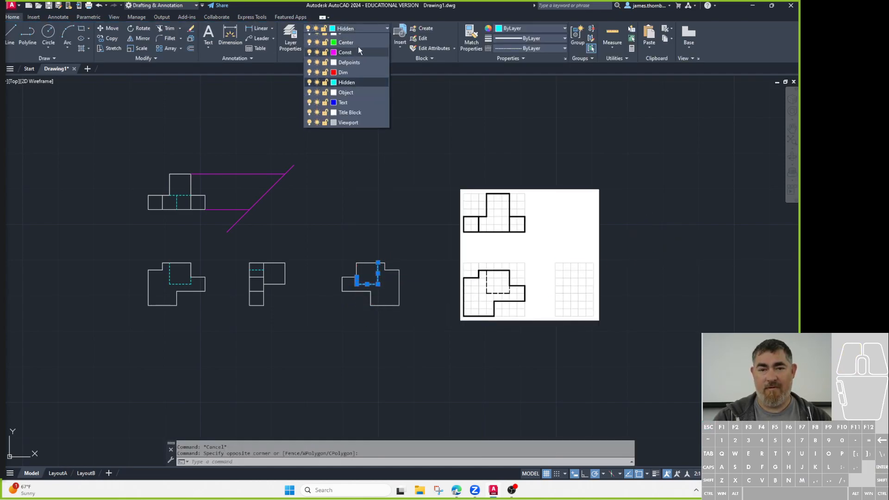
left_click(345, 58)
key("Escape")
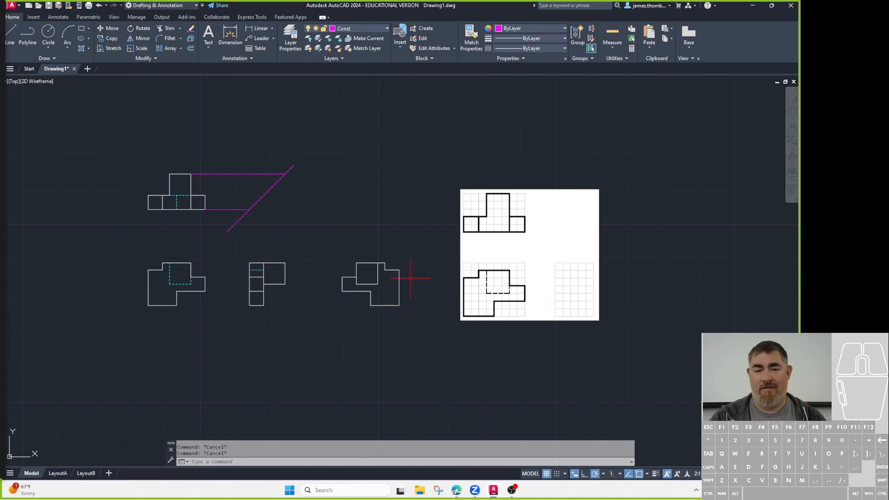
Move the rear view horizontally closer to the side view.
left_click(412, 252)
left_click(334, 333)
type("m")
key("Return")
left_click(362, 343)
left_click(337, 343)
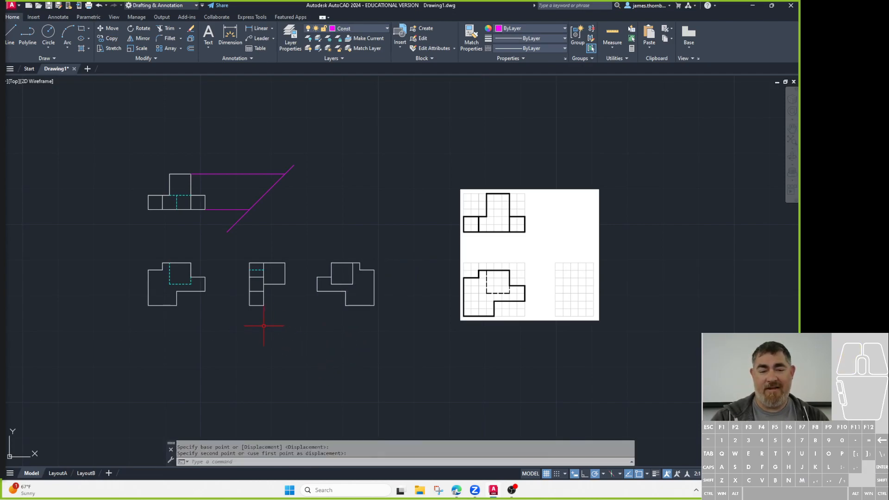
Mirror the side view about a vertical line through the front view, keeping the original, to make the opposite side view.
type("mi")
key("Return")
left_click(239, 254)
left_click(294, 313)
key("Return")
left_click(169, 304)
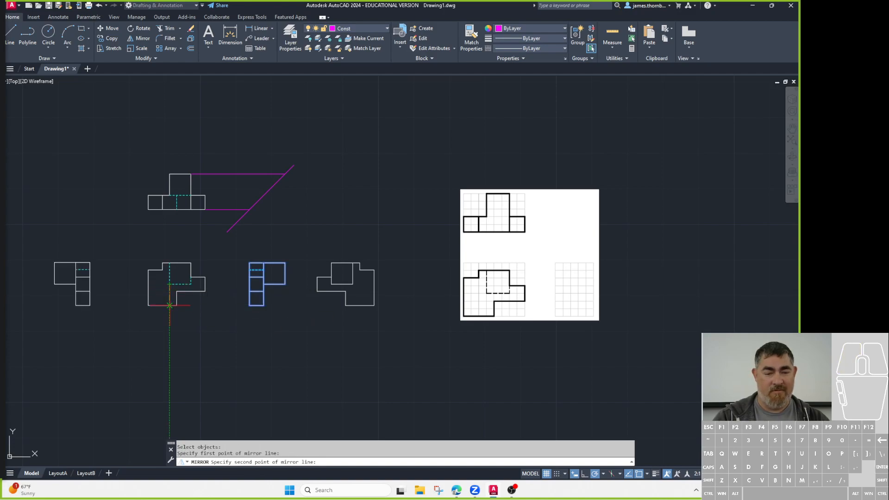
left_click(168, 335)
key("Return")
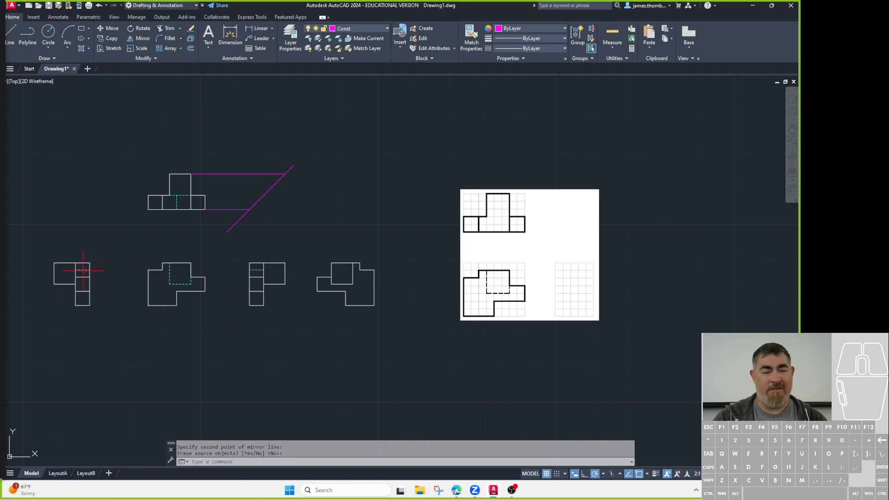
In the mirrored side view, move the dashed line to the Object layer and the two horizontal lines below it to the Hidden layer.
key("Return")
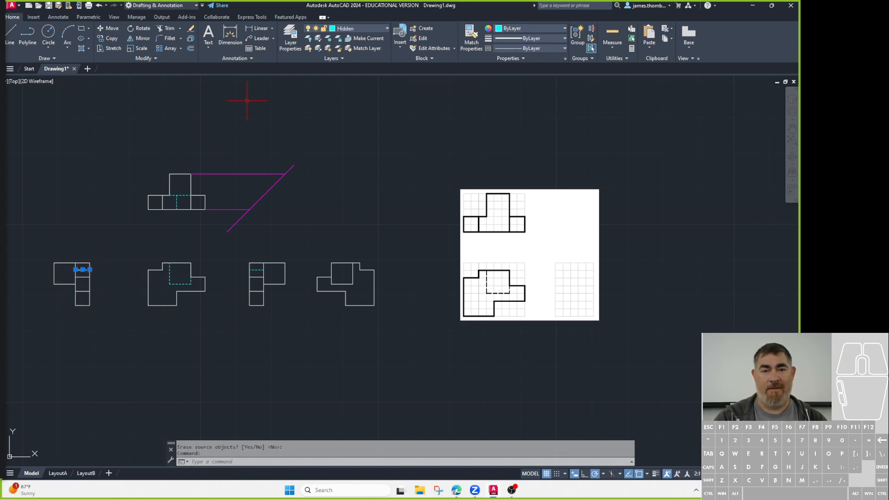
left_click(359, 29)
left_click(345, 58)
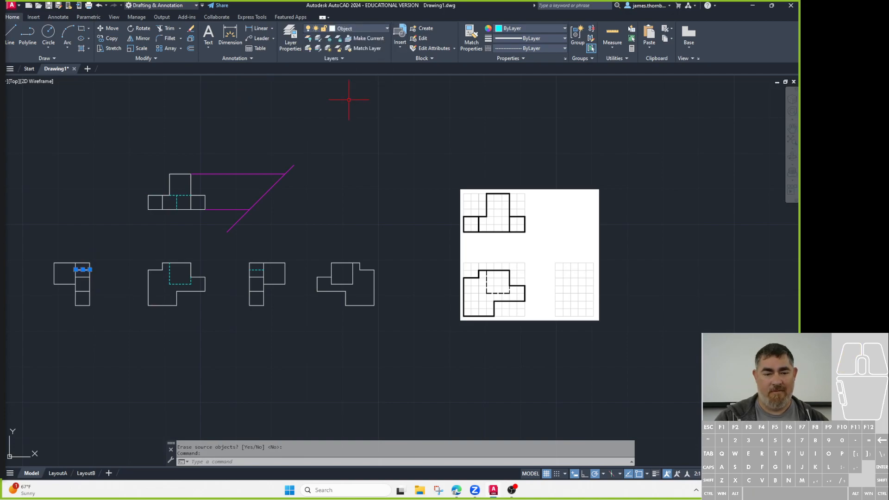
left_click(85, 273)
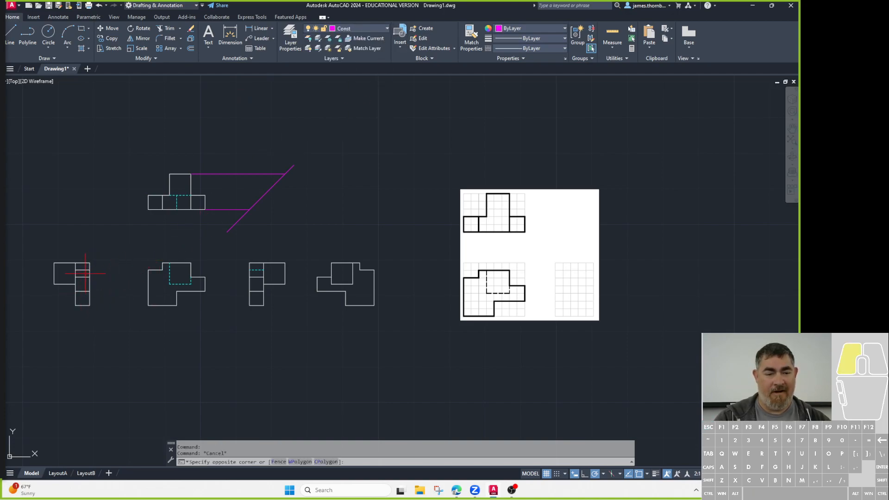
left_click(81, 299)
left_click(361, 29)
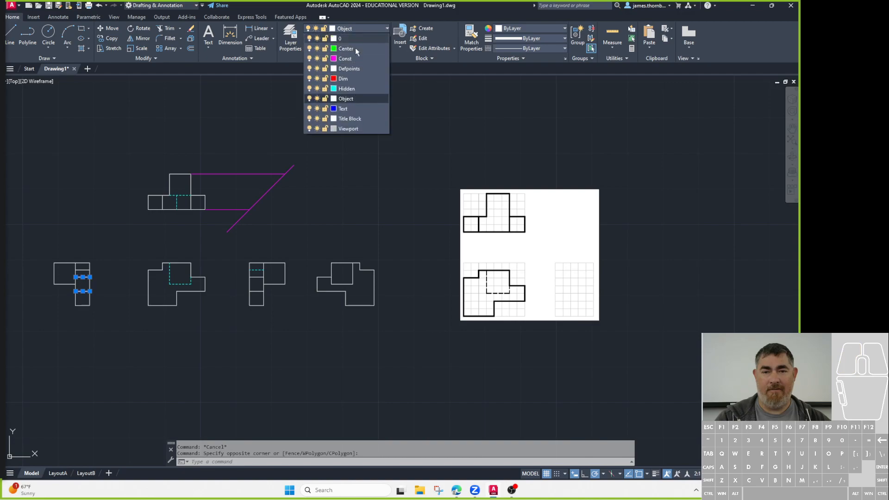
left_click(348, 88)
key("Escape")
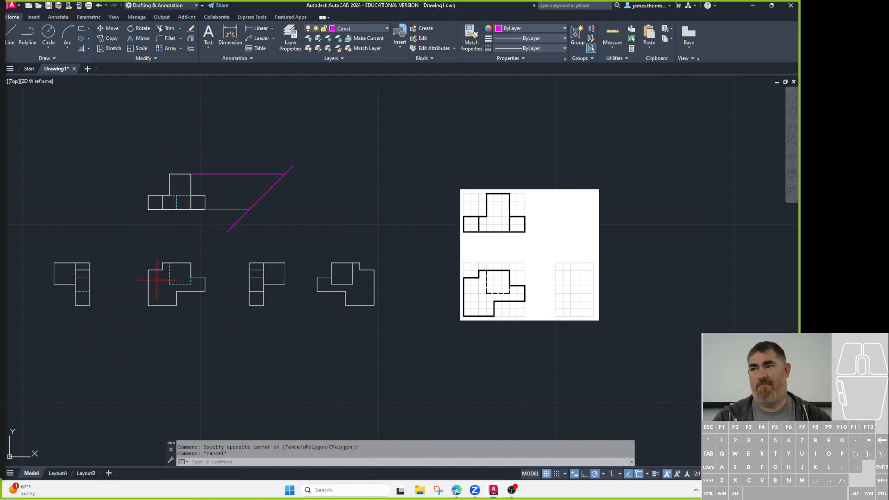
Mirror the top view about a horizontal line through the front view, keeping the original, to make a bottom view.
type("mi")
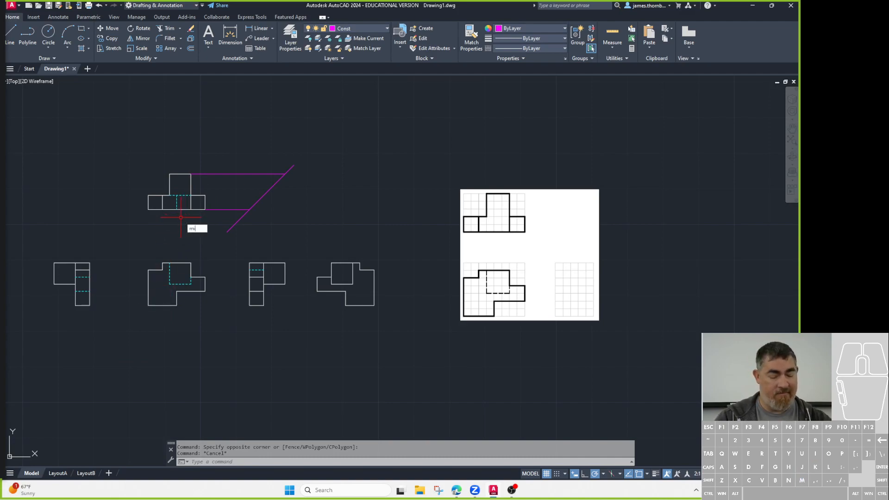
key("Return")
left_click(123, 157)
left_click(233, 233)
key("Return")
left_click(181, 284)
left_click(224, 285)
key("Return")
Move the bottom view's dashed lines to the Object layer.
left_click(184, 364)
left_click(172, 376)
left_click(368, 29)
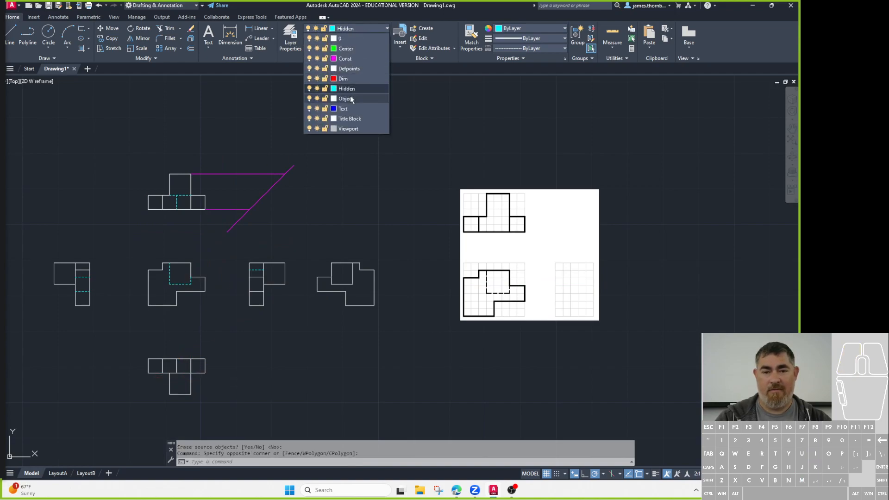
left_click(355, 87)
key("Escape")
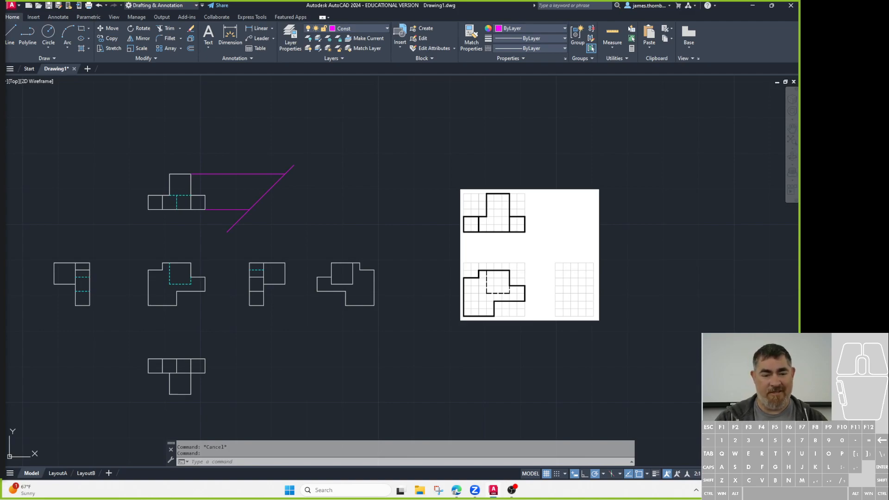
Shorten the right edge of the bottom view's protruding block so it ends at the lower edge of the base strip.
left_click(190, 362)
left_click(191, 359)
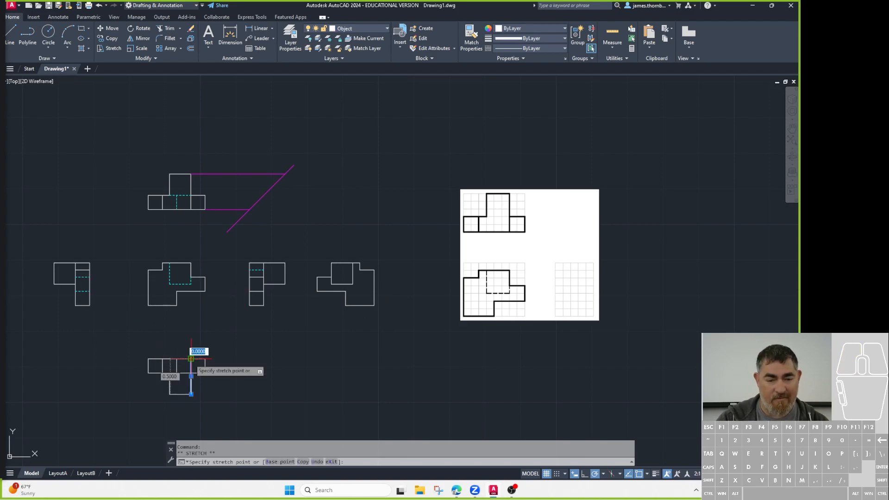
key("Escape")
Copy the bottom view's left inner vertical line across the base strip to align with the protruding block's right edge.
left_click(162, 366)
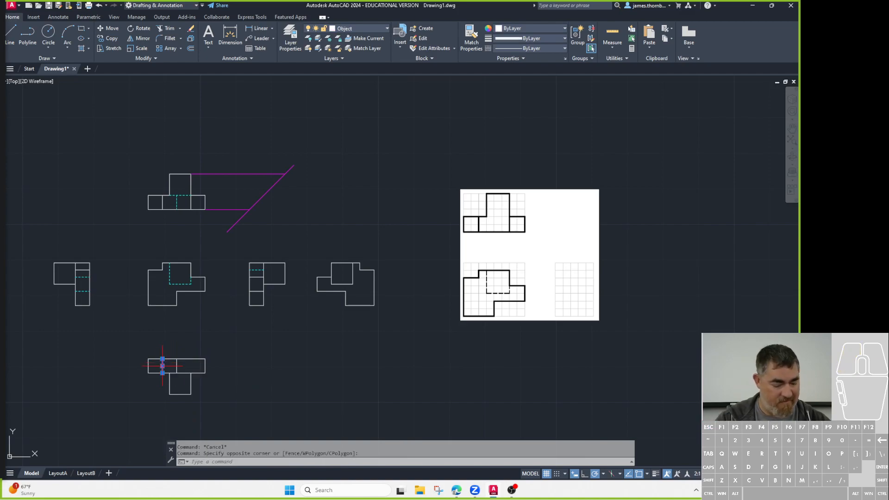
type("co")
key("space")
left_click(162, 373)
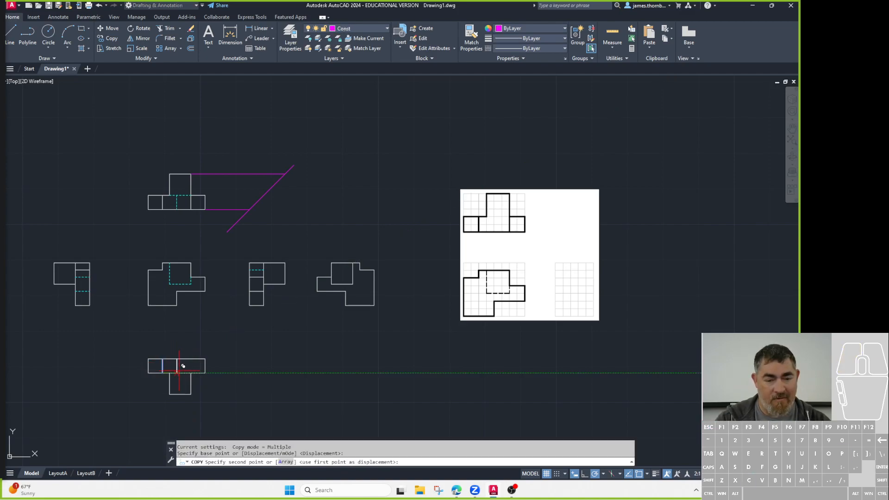
left_click(190, 366)
key("Return")
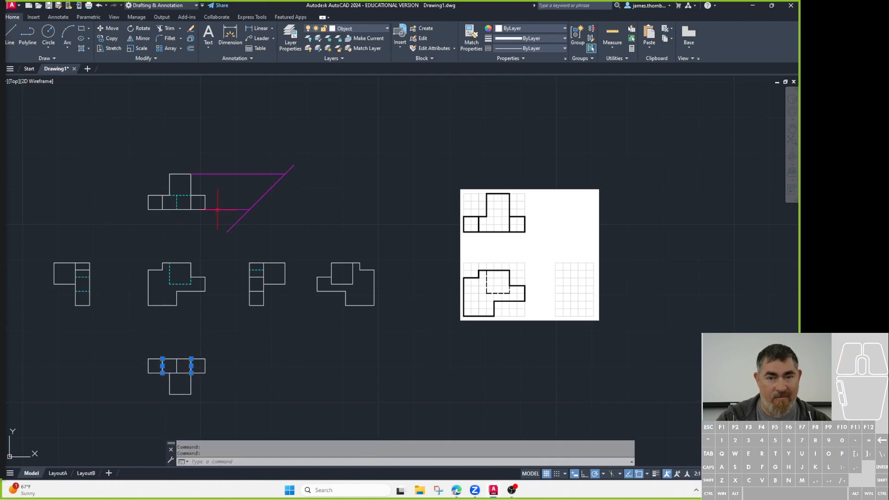
Move the original and copied vertical lines in the bottom view to the Hidden layer.
left_click(360, 29)
left_click(352, 107)
key("Escape")
key("Escape")
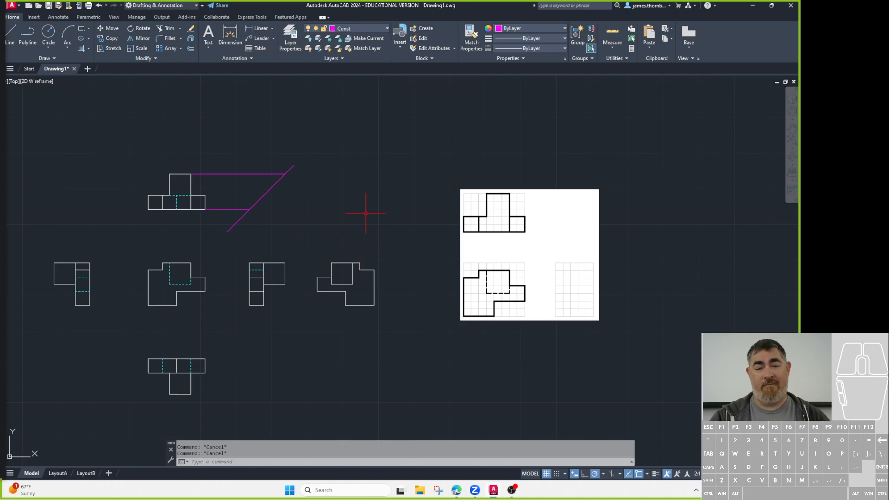
Copy the top view to the empty area above the rear view.
left_click(123, 155)
left_click(217, 225)
type("co")
key("Return")
left_click(222, 182)
left_click(397, 155)
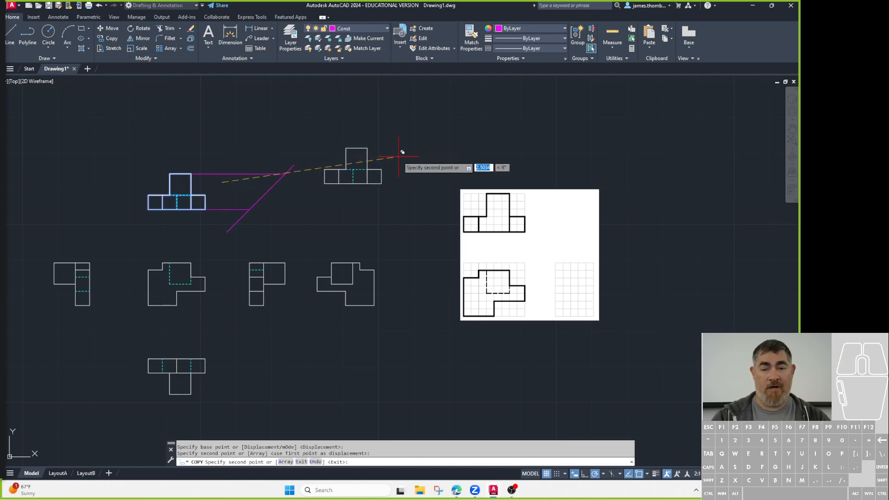
key("Return")
Rotate the copied top view by 180°.
left_click(314, 137)
left_click(404, 211)
type("ro")
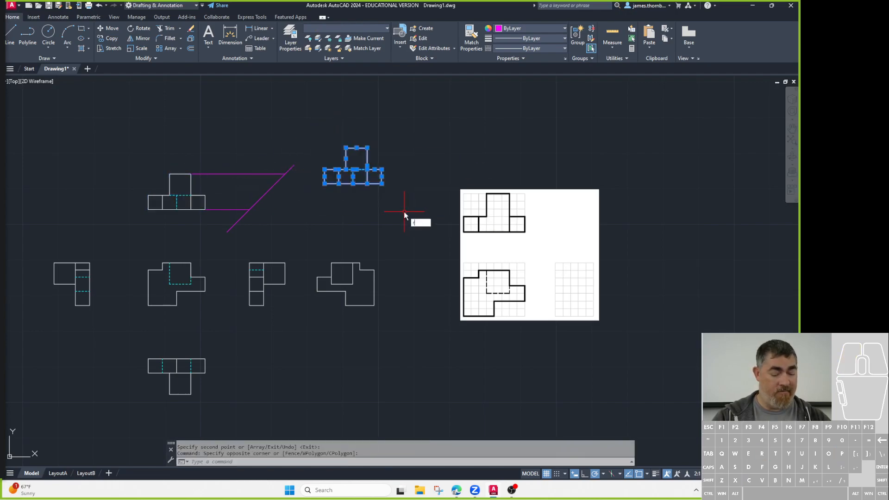
key("Return")
left_click(375, 200)
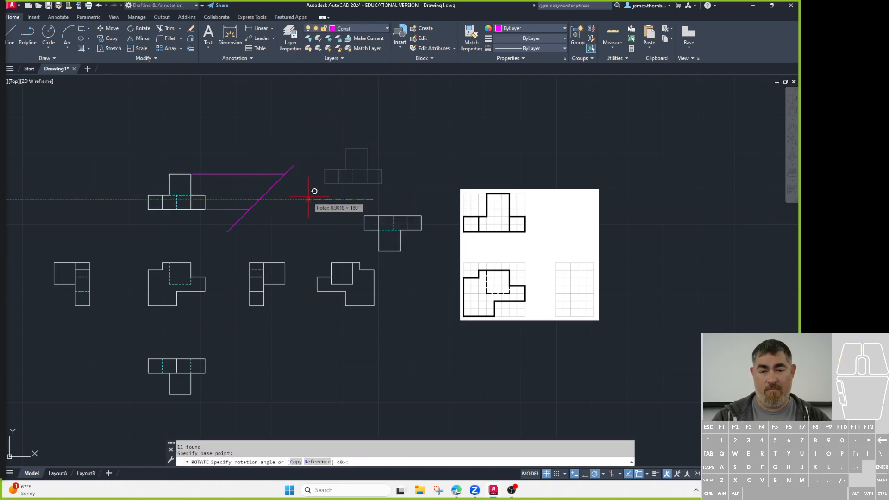
left_click(311, 192)
Move the rotated top view directly above the rear view, aligning their right edges vertically.
left_click(440, 202)
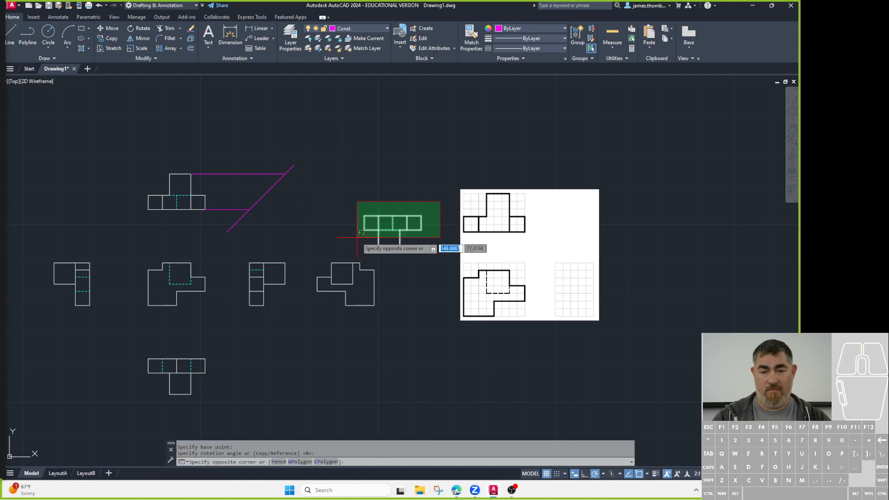
left_click(336, 255)
type("m")
key("Return")
left_click(421, 229)
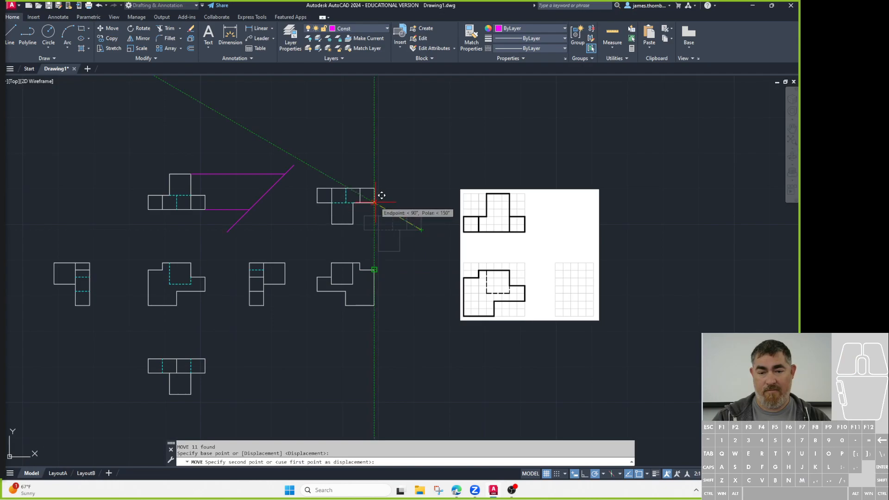
left_click(382, 195)
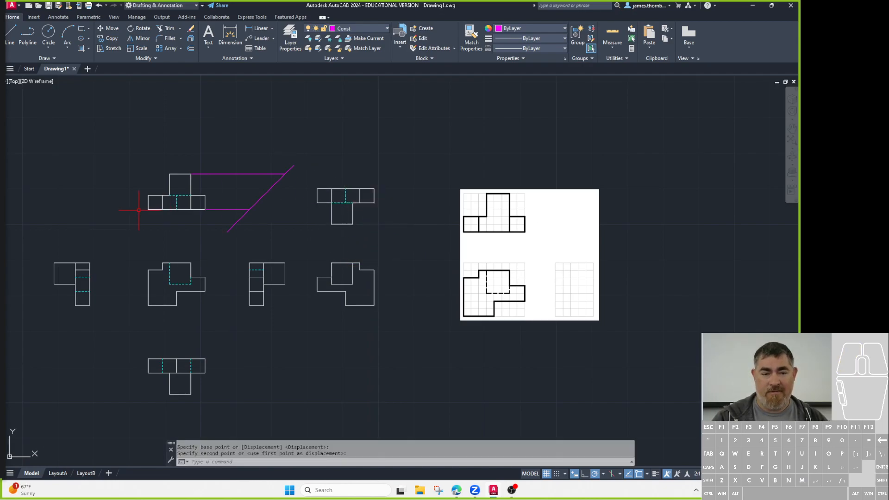
left_click(360, 194)
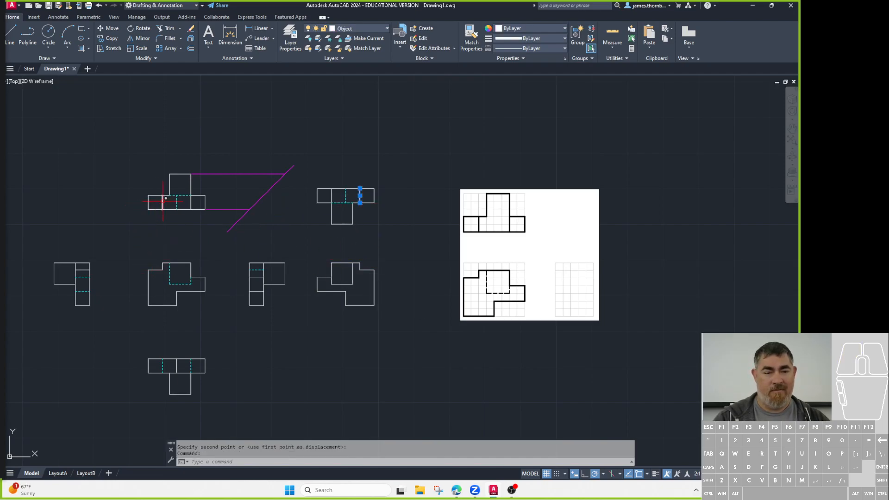
key("Escape")
key("Escape")
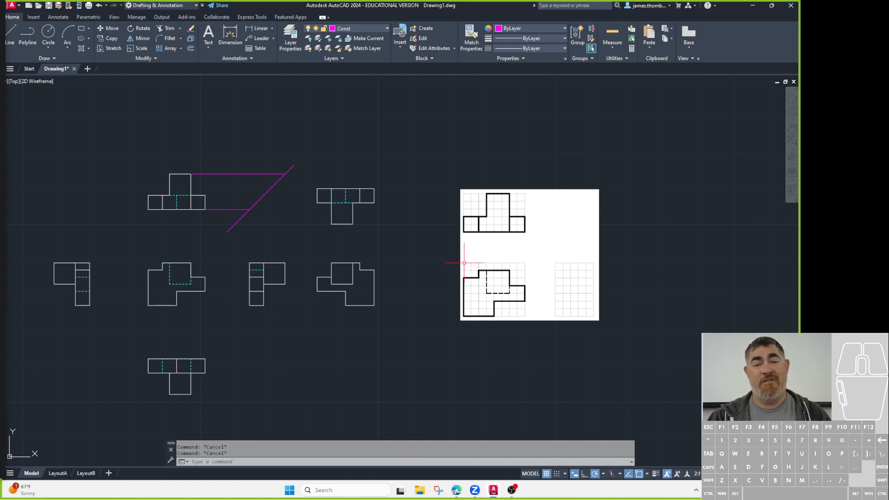
Colour the matching outer edges orange: the left edges of the original top and front views and the right edges of the rotated top and rear views.
left_click(374, 194)
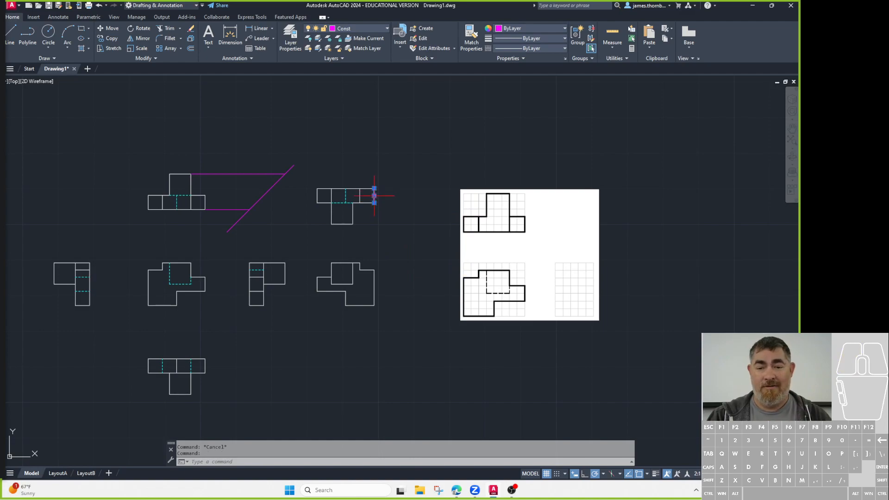
left_click(374, 283)
left_click(147, 288)
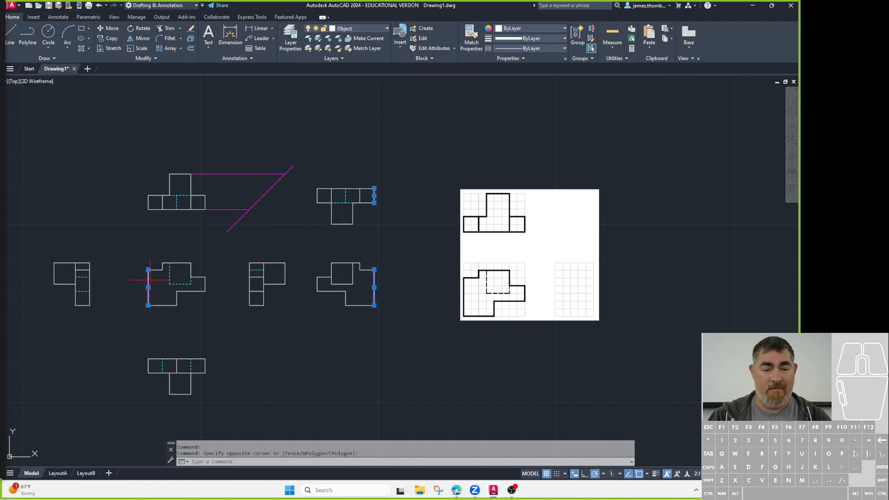
left_click(149, 199)
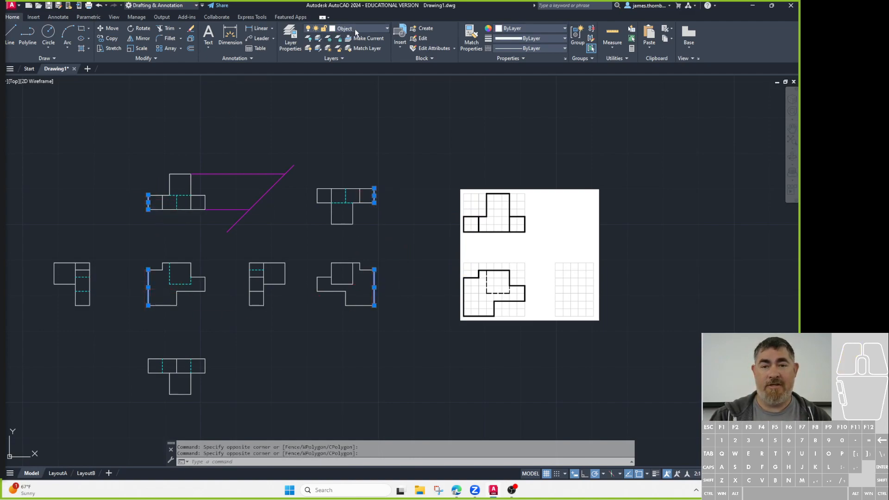
left_click(530, 28)
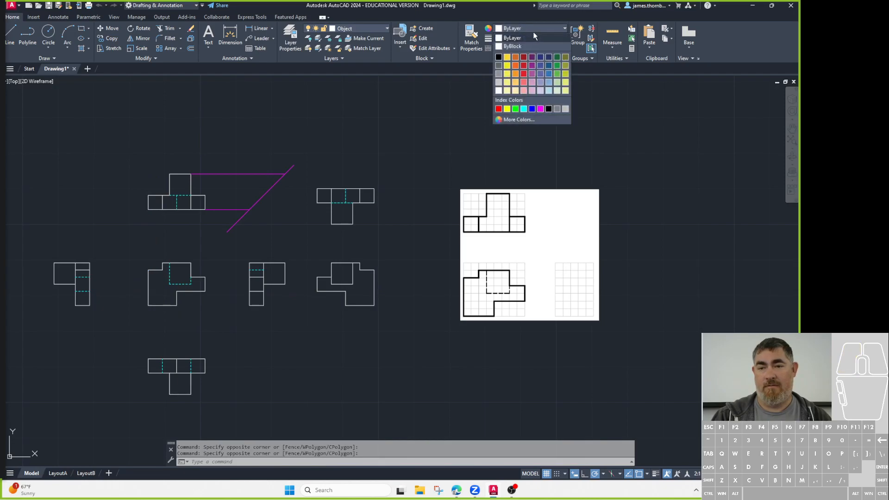
left_click(515, 64)
key("Escape")
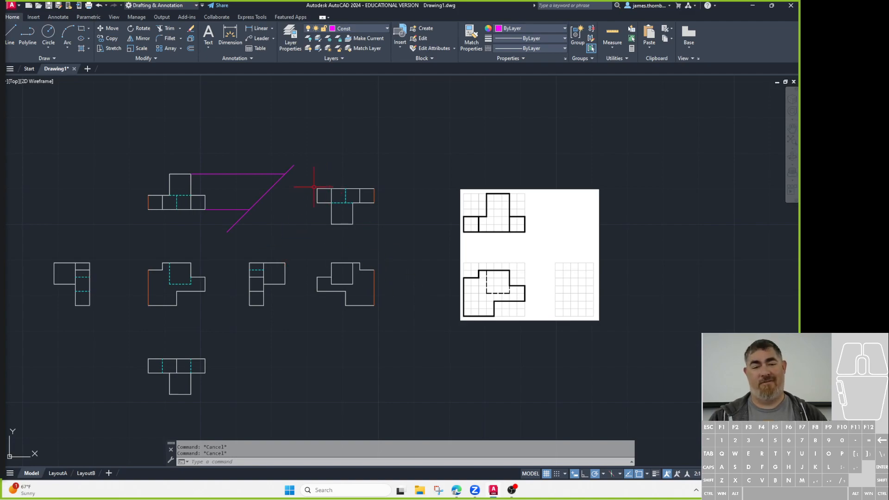
Delete the rotated top view, the rear view, the opposite side view and the bottom view.
left_click(309, 172)
left_click(403, 242)
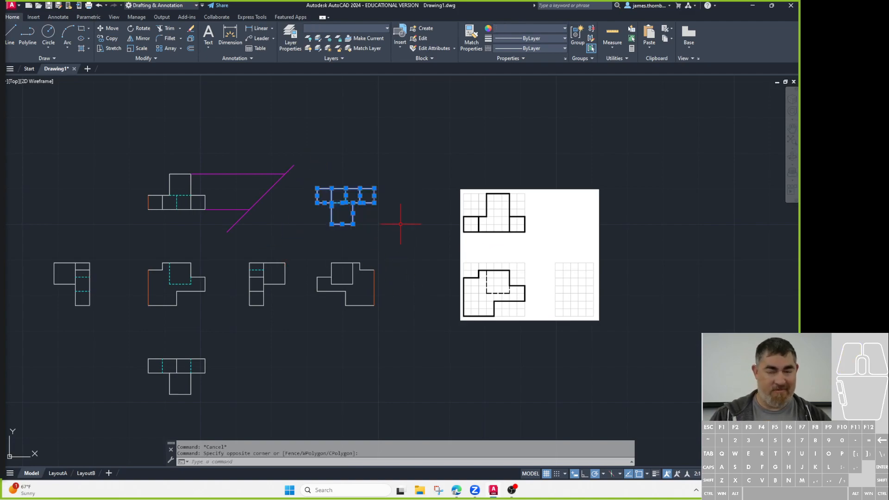
left_click(398, 246)
left_click(309, 324)
key("Delete")
left_click(99, 230)
left_click(48, 299)
key("Delete")
left_click(224, 337)
left_click(125, 398)
key("Delete")
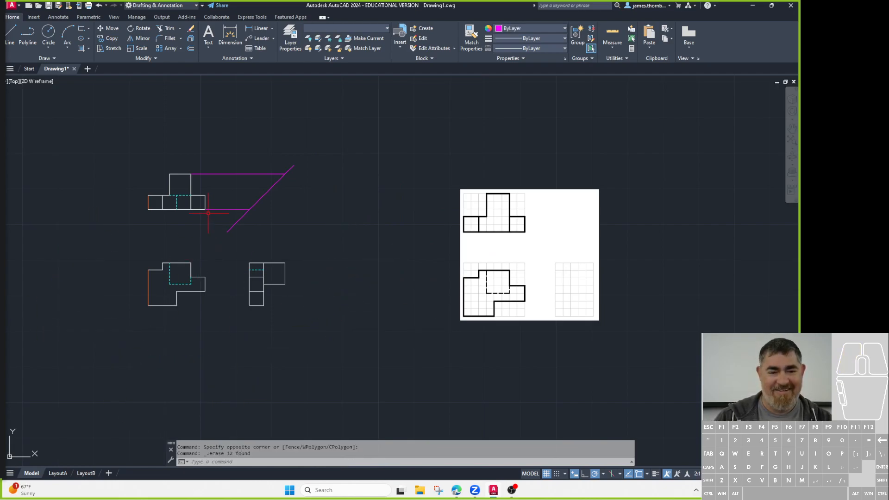
Set the colour of the orange edges in the top and front views to ByLayer.
left_click(164, 182)
left_click(128, 370)
left_click(538, 28)
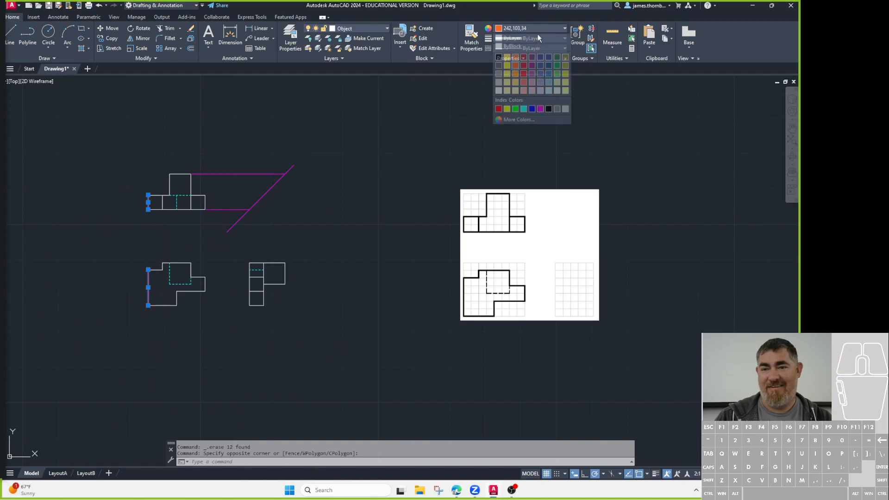
left_click(533, 38)
key("Escape")
key("Escape")
Delete the two horizontal projection lines between the top view and the 45° miter line.
left_click(238, 167)
left_click(222, 215)
key("Delete")
middle_click_drag(287, 238, 294, 211)
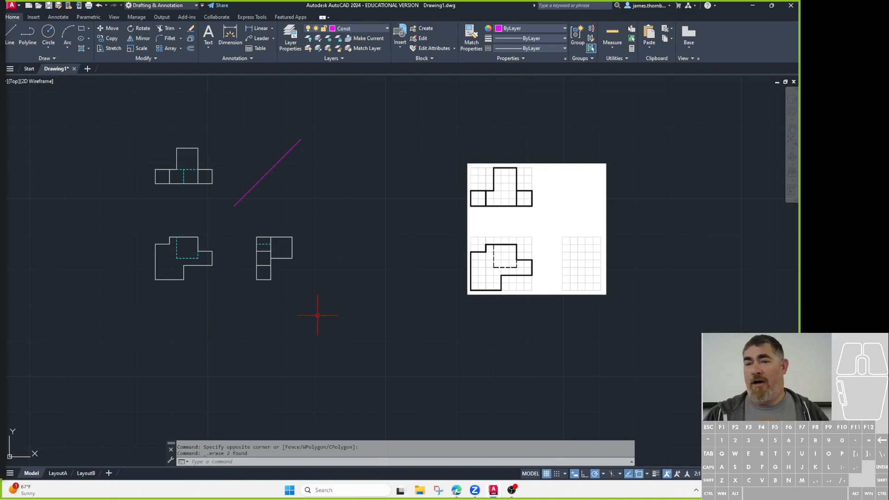
left_click(291, 252)
left_click(530, 28)
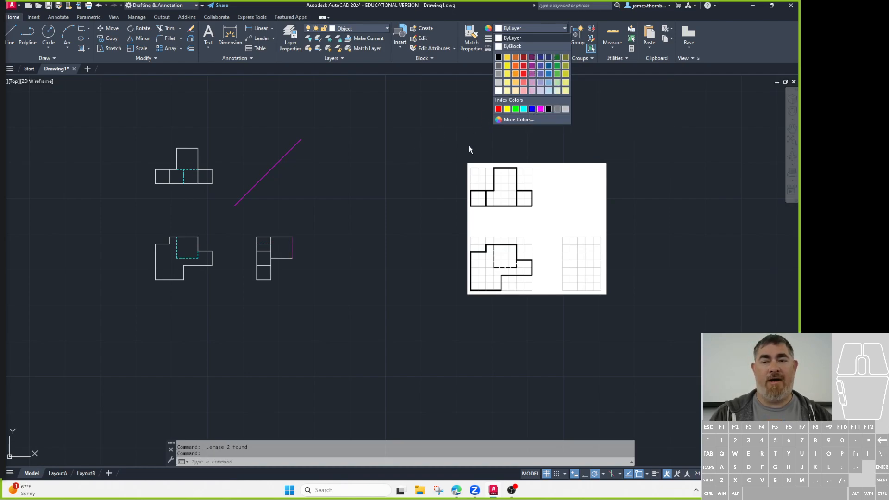
key("Escape")
key("Escape")
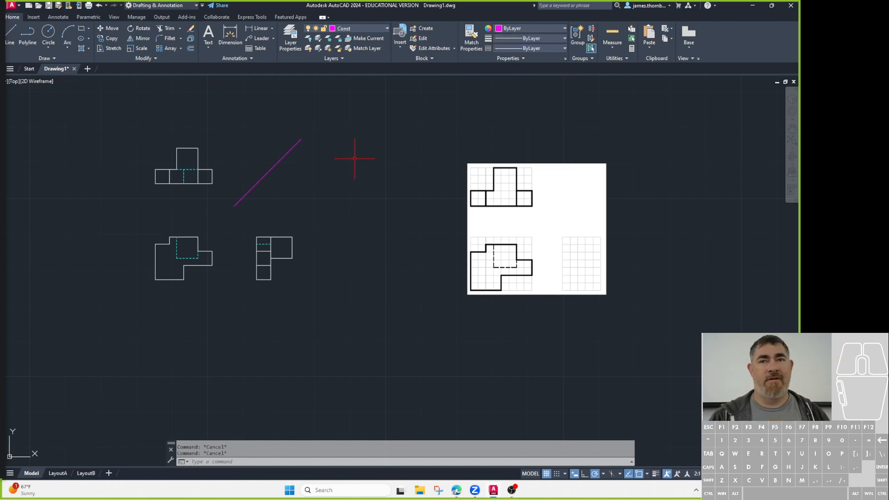
middle_click_drag(311, 202, 322, 204)
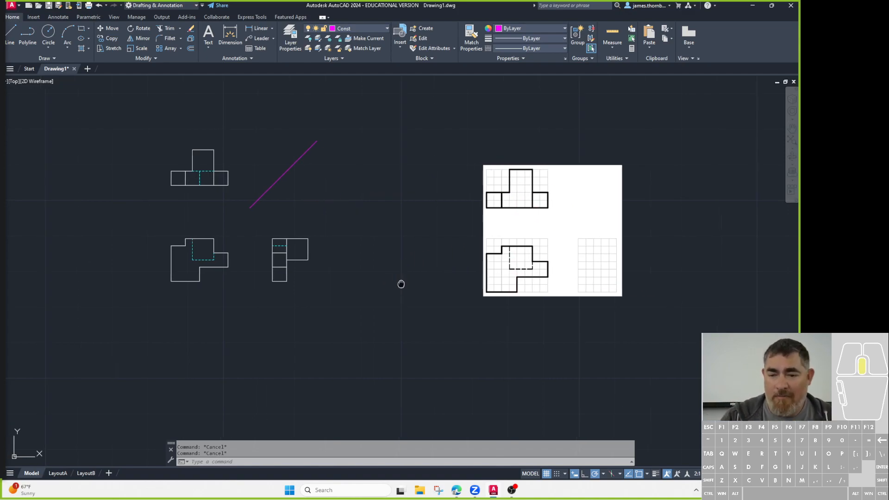
middle_click_drag(392, 281, 410, 275)
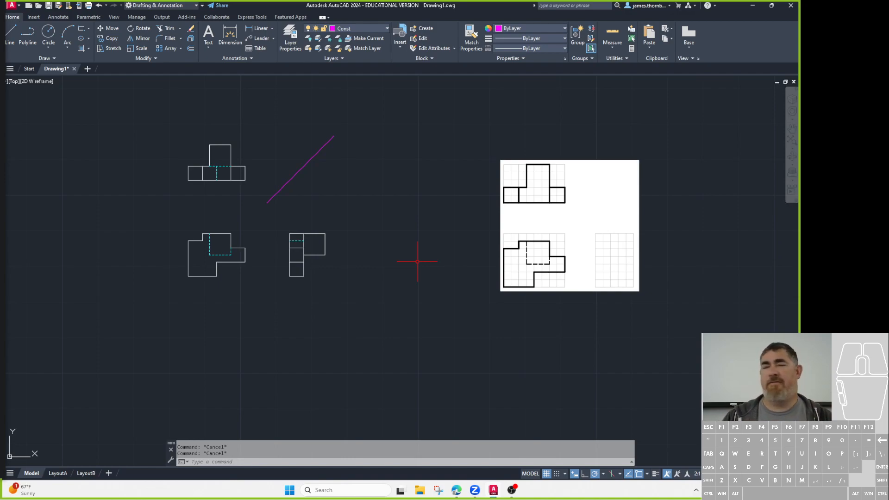
middle_click_drag(359, 249, 357, 243)
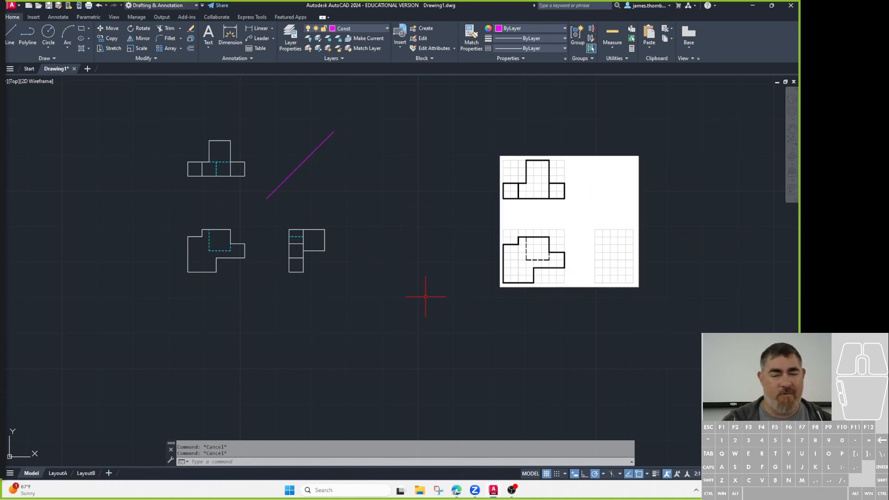
Start an isometric front face beside the side view with connected lines: 0.4 at 330°, 0.2 up, 0.4 at 330° and 0.2 up.
type("l")
key("Return")
left_click(373, 221)
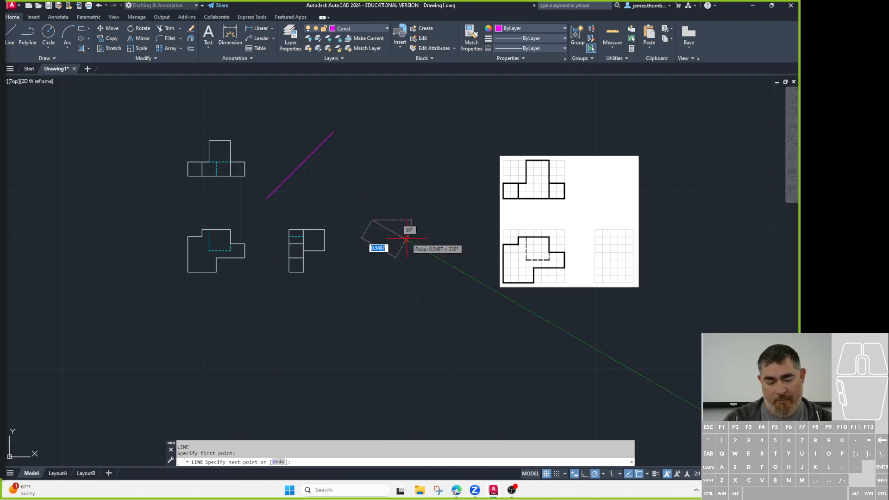
type(".4")
key("Return")
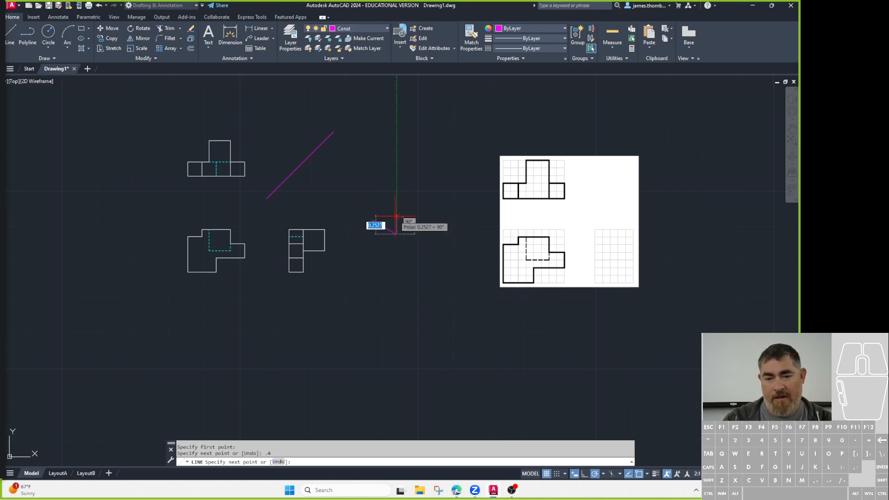
type(".2")
key("Return")
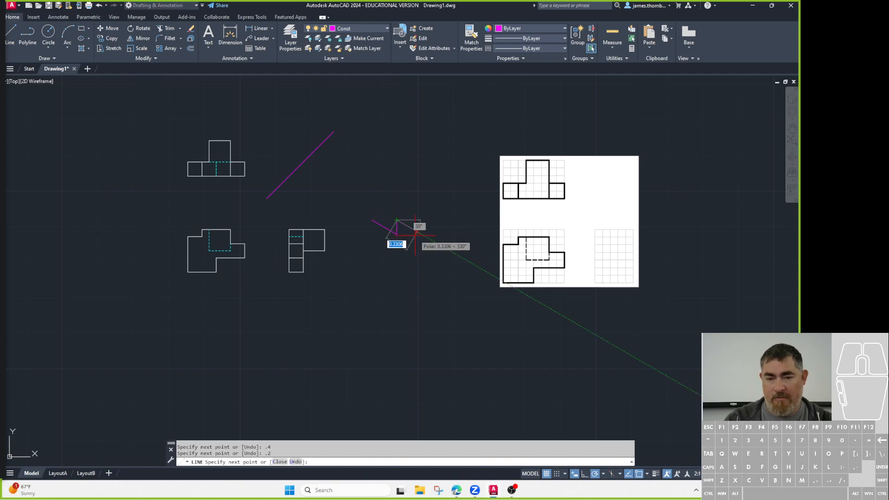
type(".4")
key("Return")
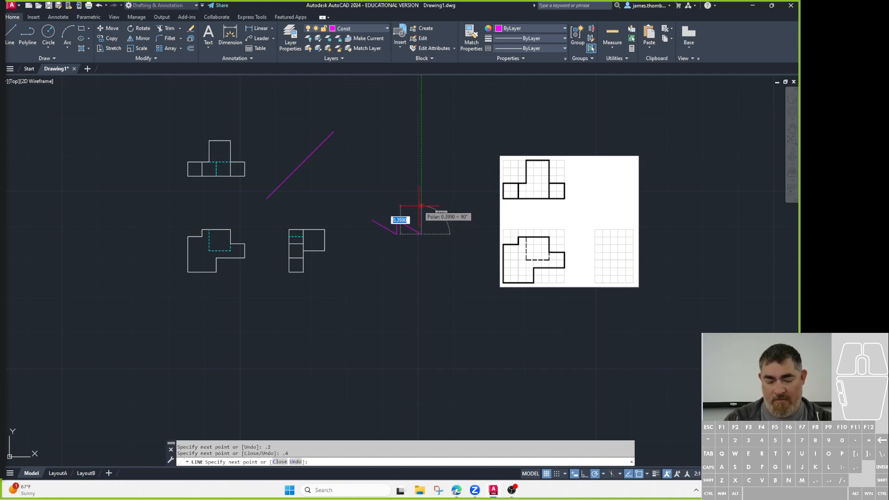
type(".2")
key("Return")
Complete the isometric front outline with 0.2 back, 0.2 up, 0.4 back, 0.1 down and 0.2 back, closing it to the start point.
type(".2")
key("Return")
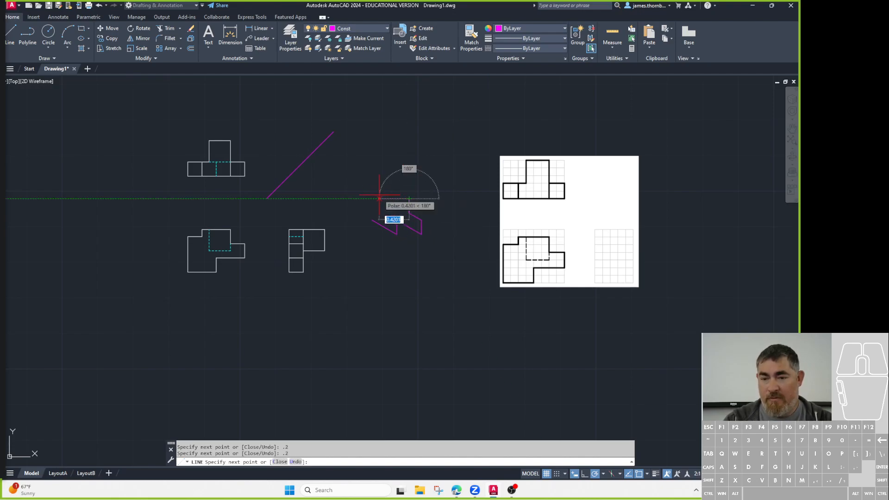
type(".4")
key("Return")
type(".1")
key("Return")
type(".2")
key("Return")
key("Return")
mouse_move(417, 278)
middle_mouse_down()
mouse_move(385, 272)
mouse_move(383, 248)
middle_mouse_up()
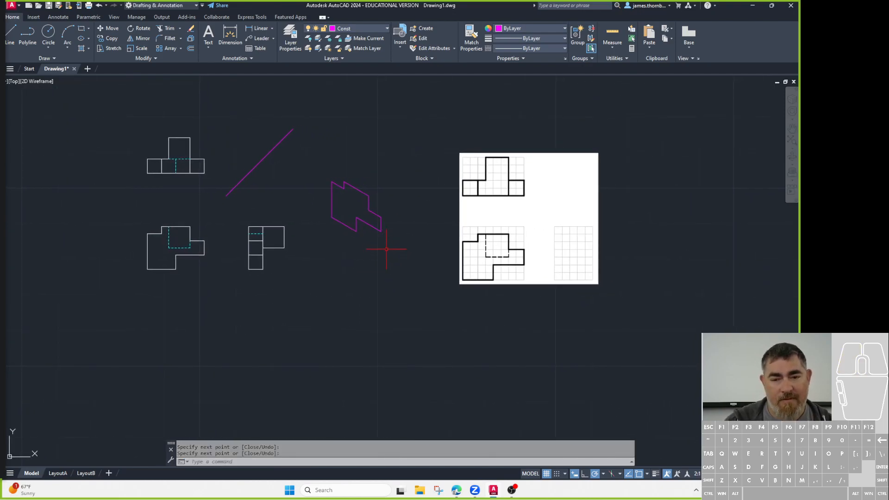
Draw a 0.2 receding depth line from the upper outer corner of the isometric face's projecting arm.
type("l")
key("Return")
left_click(381, 217)
type(".2")
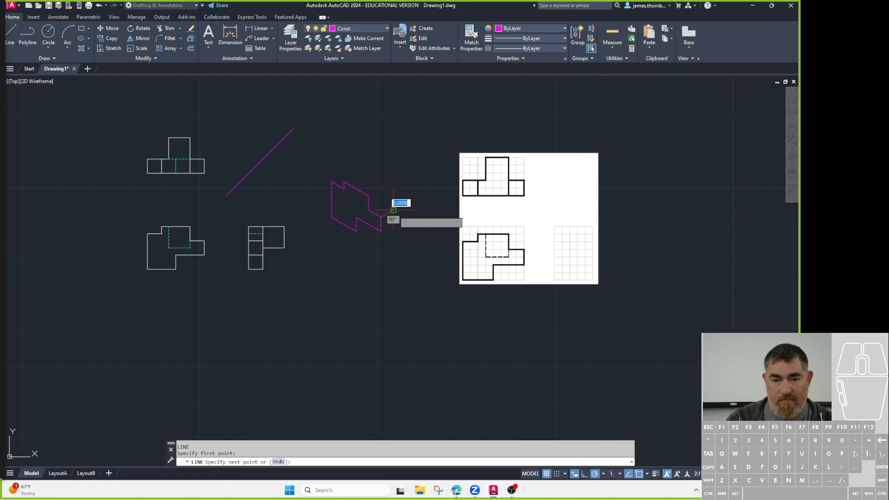
key("Return")
key("Return")
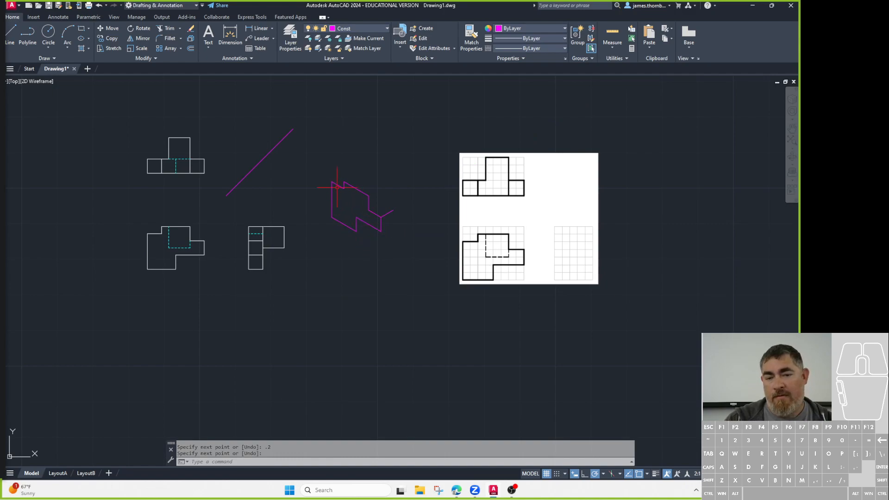
Copy the isometric front face's edges, except its long vertical and lowest edge, from the arm's upper corner to the depth line's far end.
left_click(375, 179)
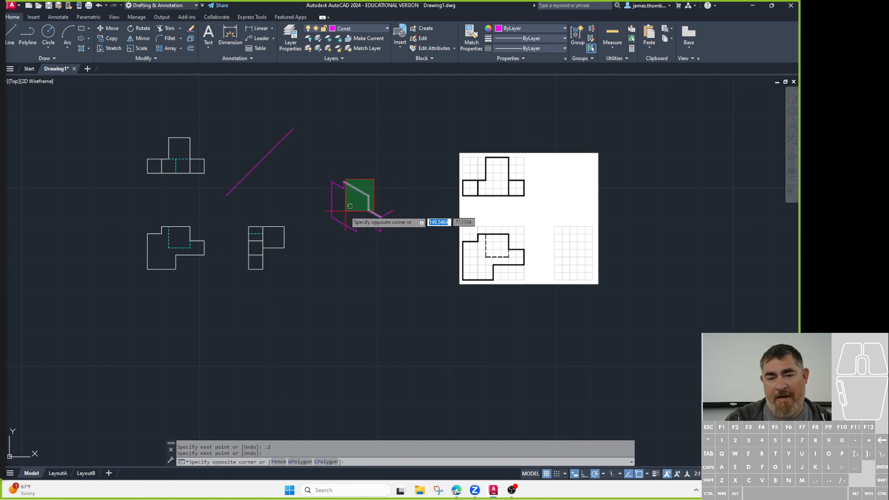
left_click(335, 224)
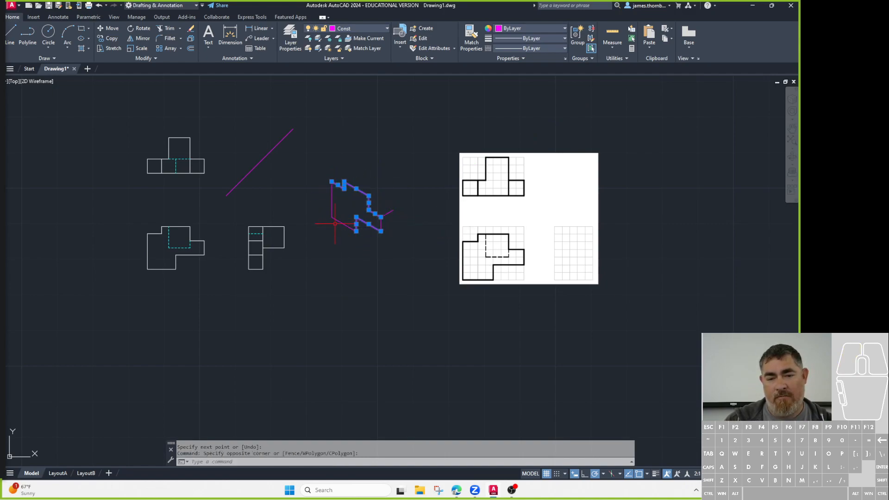
left_click(389, 221)
left_click(368, 236)
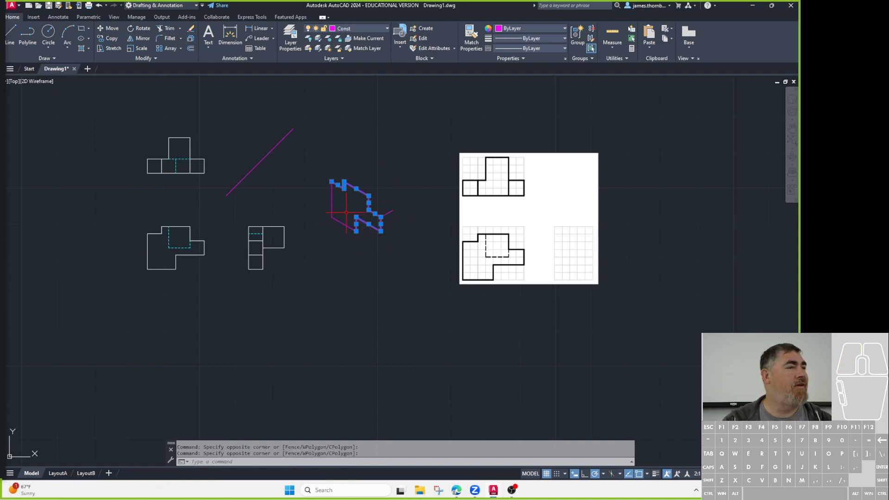
type("co")
key("Return")
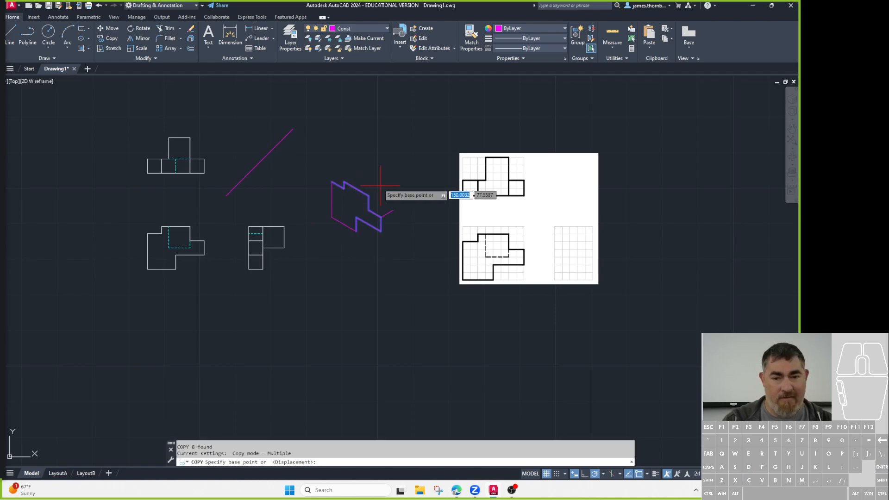
left_click(380, 217)
left_click(393, 210)
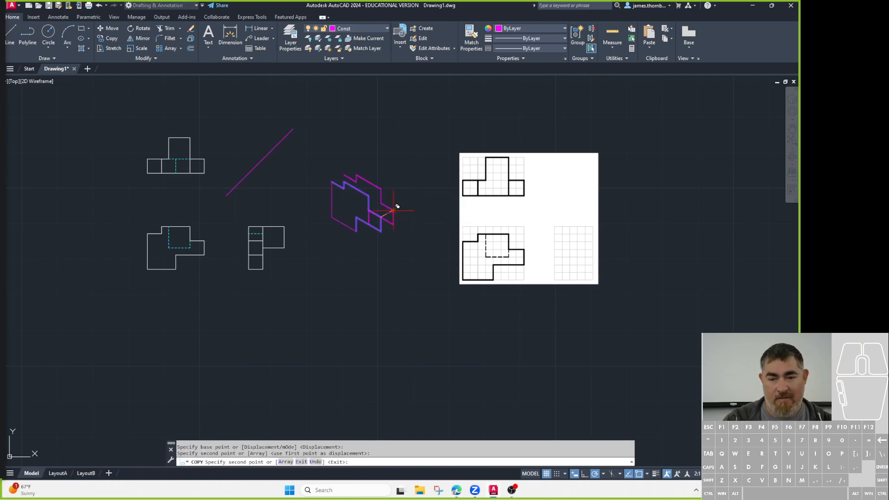
key("Escape")
Delete the hidden copied edge under the arm and stretch the copied lower edge to join the arm's front and rear bottom corners.
left_click(369, 220)
key("Delete")
left_click(374, 213)
left_click(369, 210)
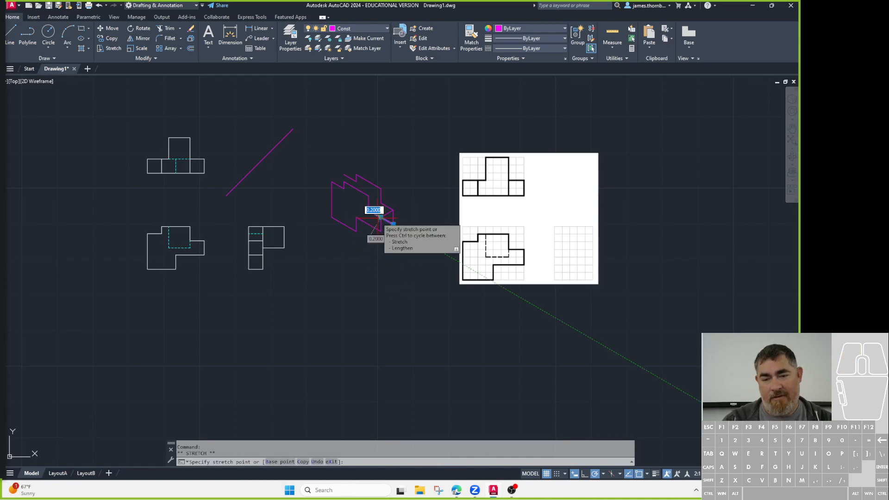
key("Escape")
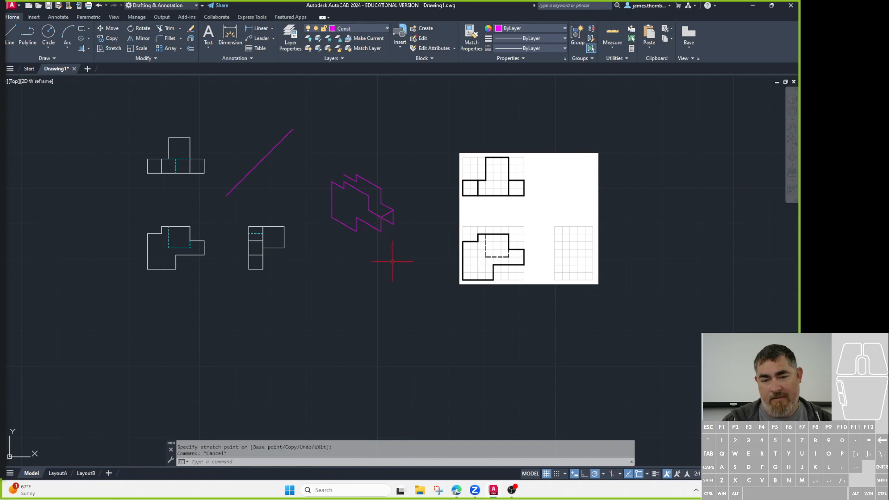
left_click(387, 221)
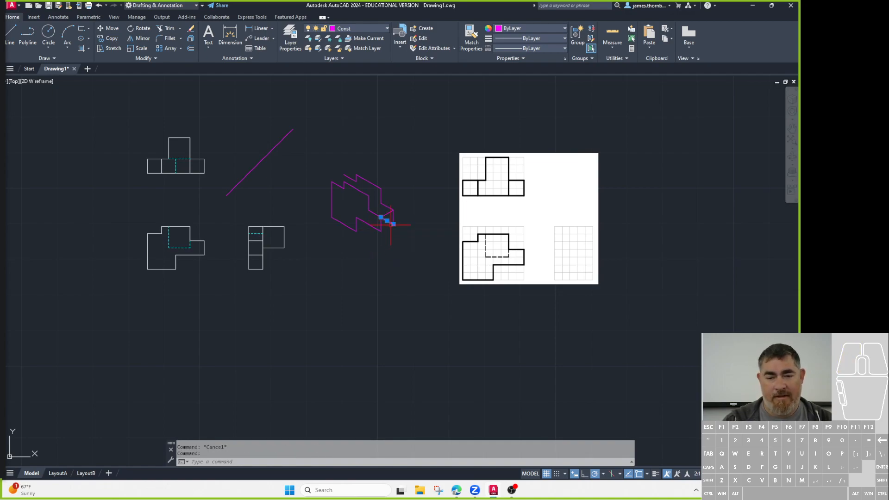
left_click(393, 224)
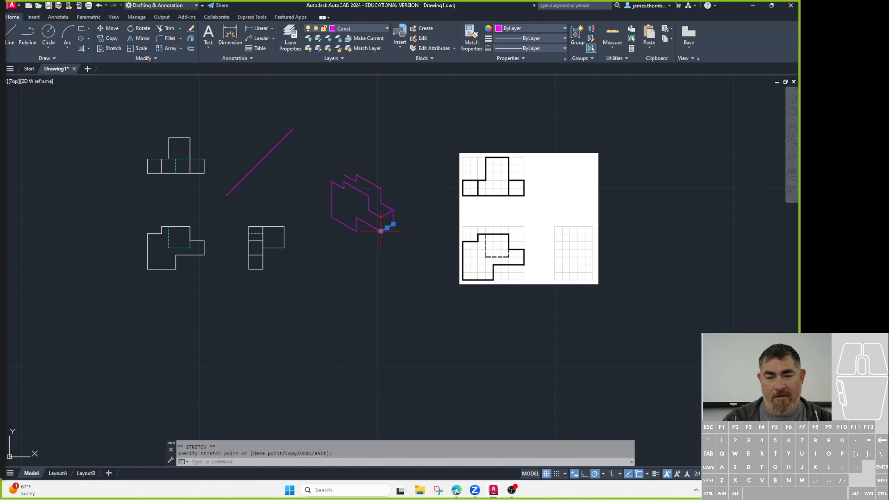
Draw the receding bottom edge from the main body's lowest front corner to the underside edge of the arm.
type("l")
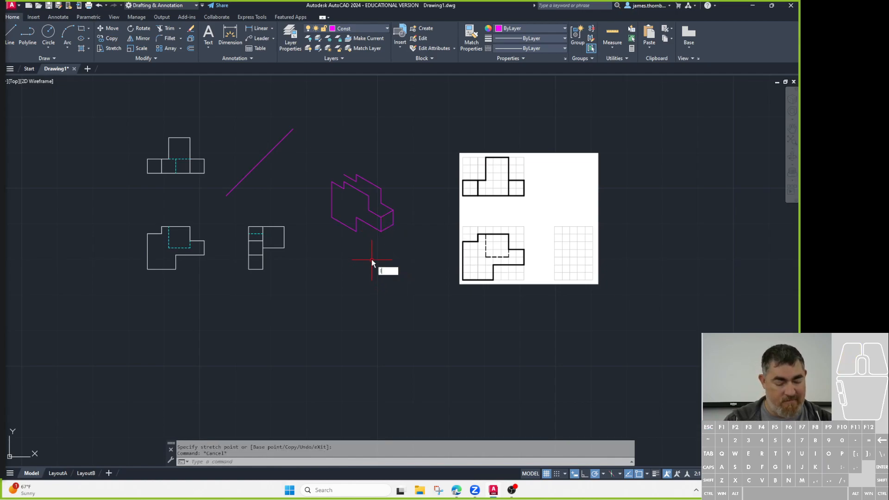
key("Return")
left_click(356, 231)
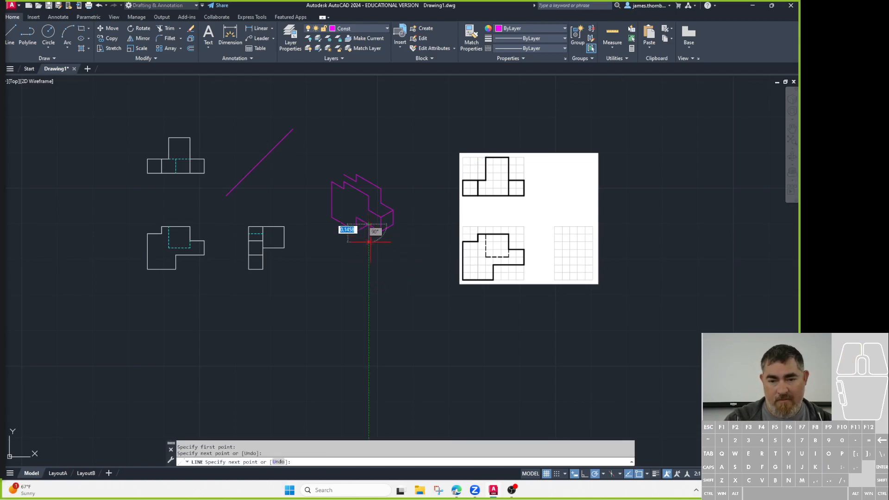
left_click(380, 230)
key("Escape")
middle_click_drag(412, 249, 413, 261)
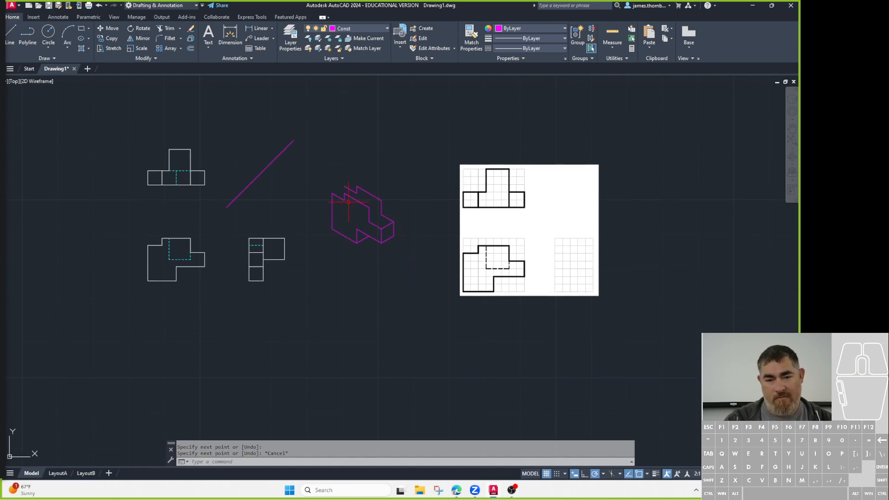
Draw the receding edge joining the front and rear outer corners of the isometric's upper step.
key("Return")
left_click(332, 194)
left_click(345, 186)
key("Return")
key("Escape")
key("Escape")
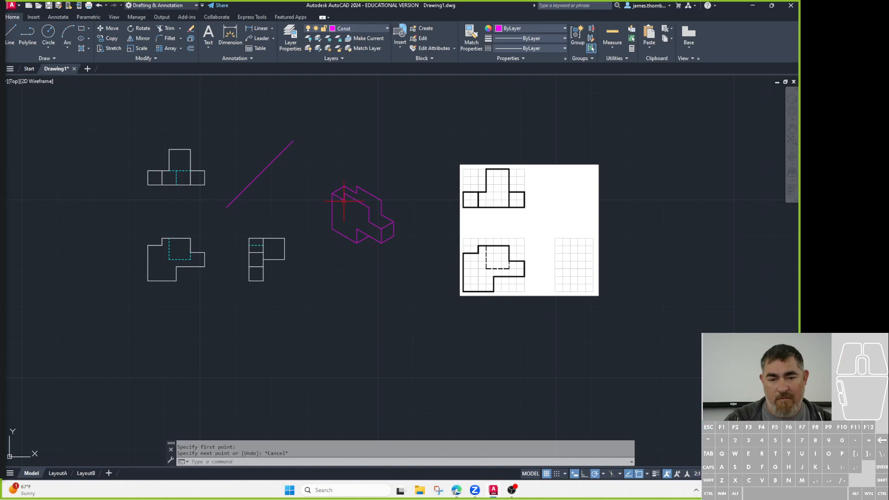
Draw the receding edge joining the front and rear corners of the highest surface beside the step.
scroll(346, 191, "up", 2)
key("Return")
left_click(344, 192)
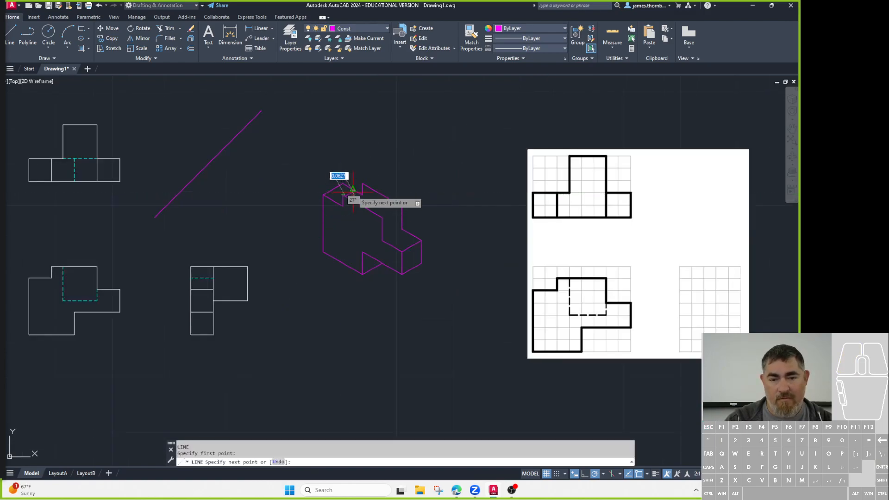
key("Escape")
scroll(347, 194, "up", 2)
key("Return")
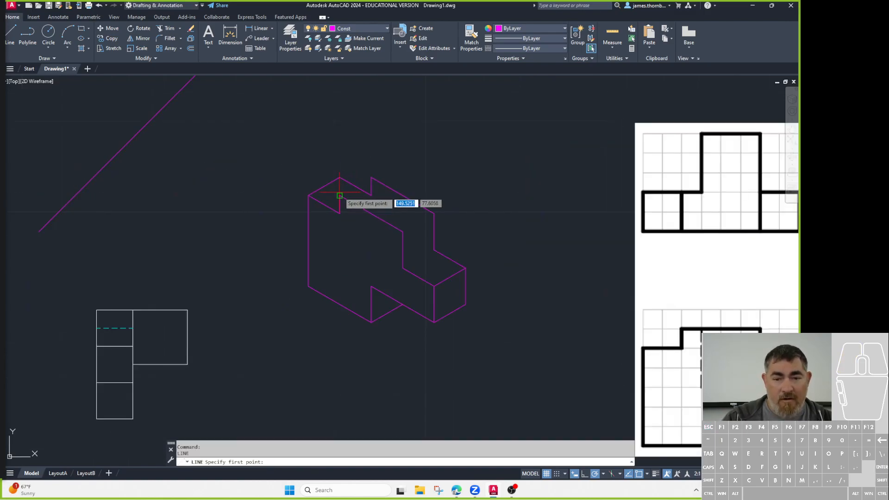
left_click(339, 195)
left_click(371, 178)
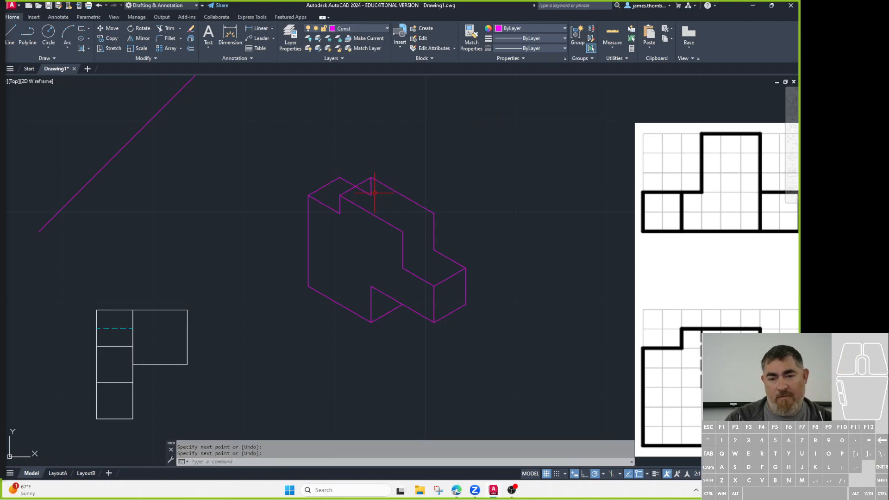
key("Return")
Delete the hidden rear vertical at the step and shorten the step's rear edge to meet the receding edge.
left_click(373, 190)
left_click(371, 178)
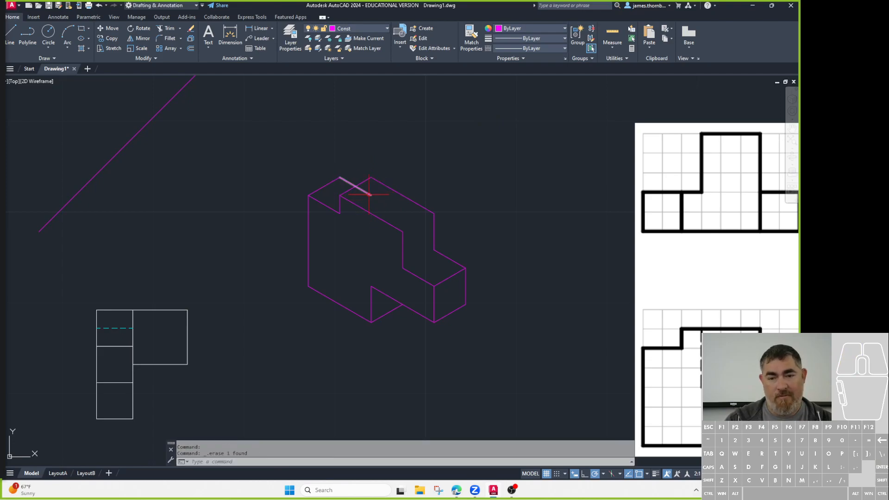
key("Escape")
key("Escape")
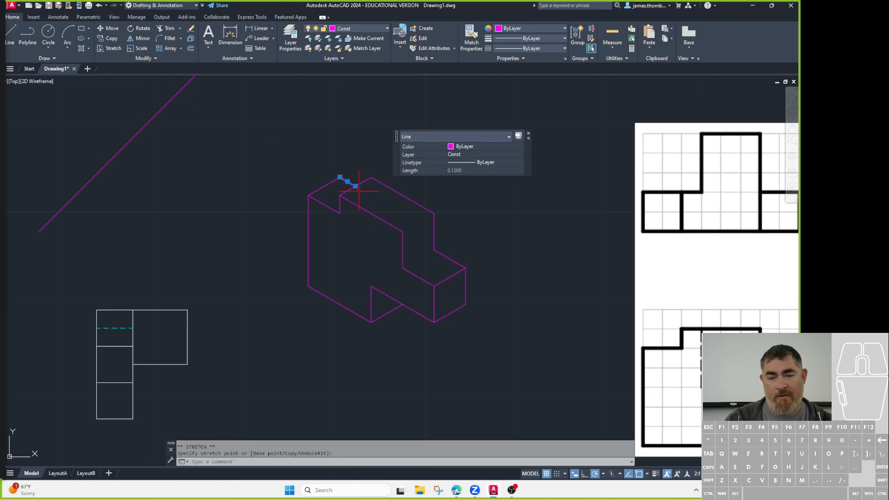
Draw the short receding edge joining the front and rear corners at the arm end of the isometric's highest surface.
type("l")
key("Return")
left_click(402, 231)
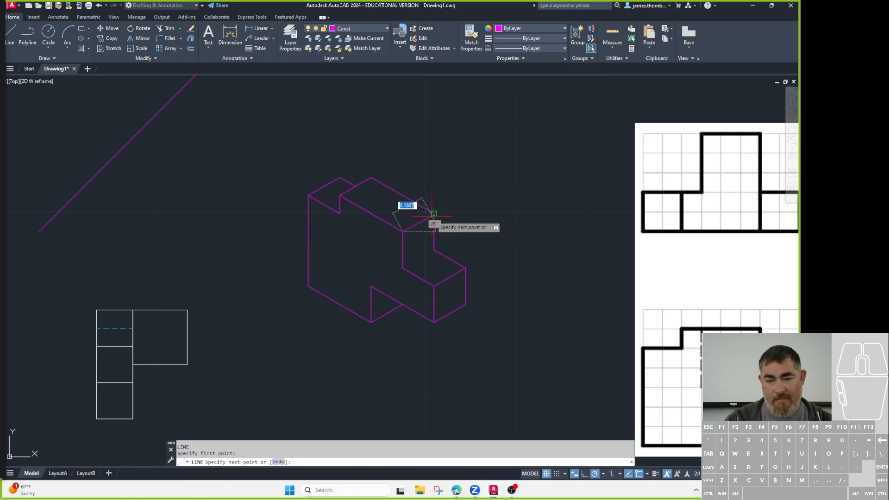
key("Escape")
Delete the isometric's upper rear edge and the short receding edge at the arm end of the highest surface.
scroll(426, 209, "down", 5)
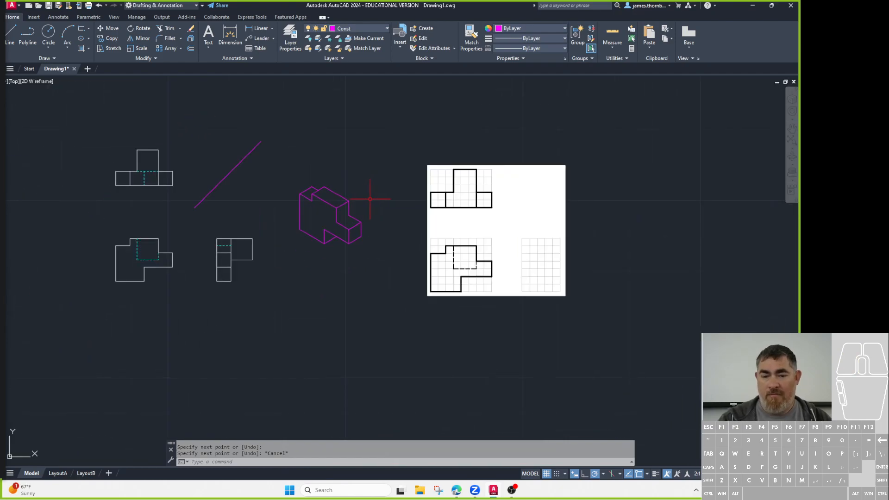
middle_click_drag(370, 199, 364, 212)
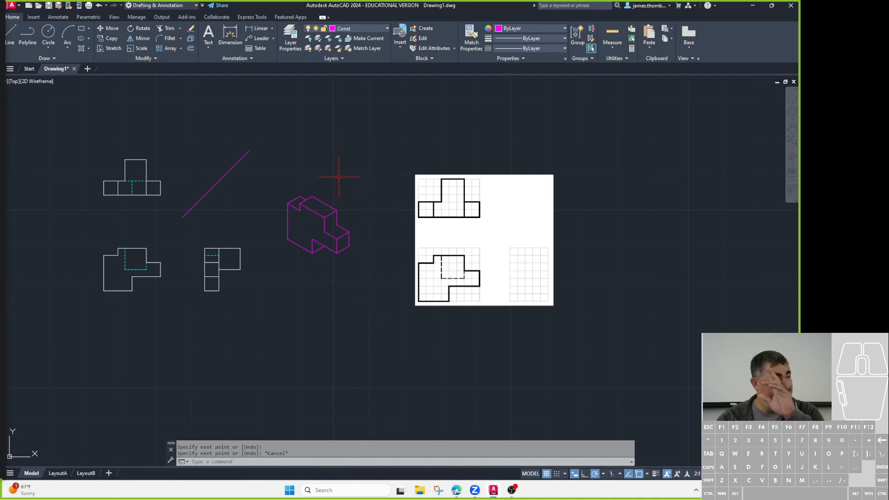
left_click(330, 212)
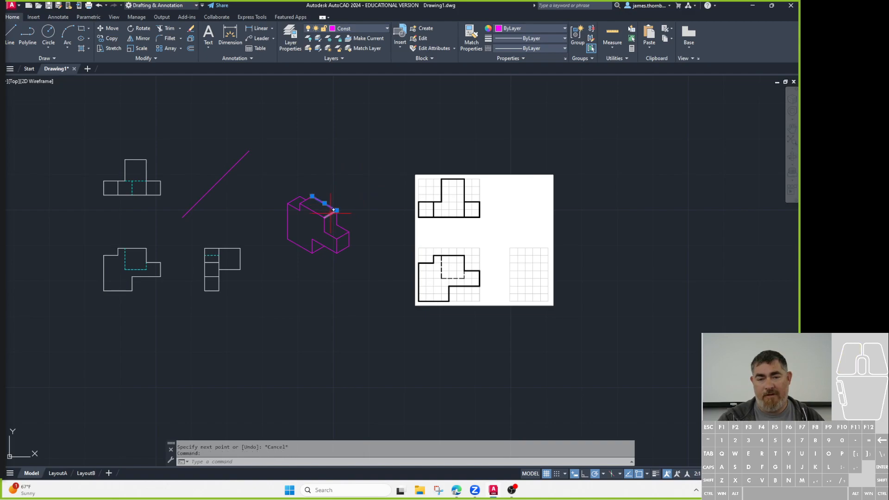
key("Escape")
Draw the projecting block's top outline from the body's upper front corner: 0.5 receding, 0.3 back, then return to meet the remaining rear edge.
type("L")
key("Return")
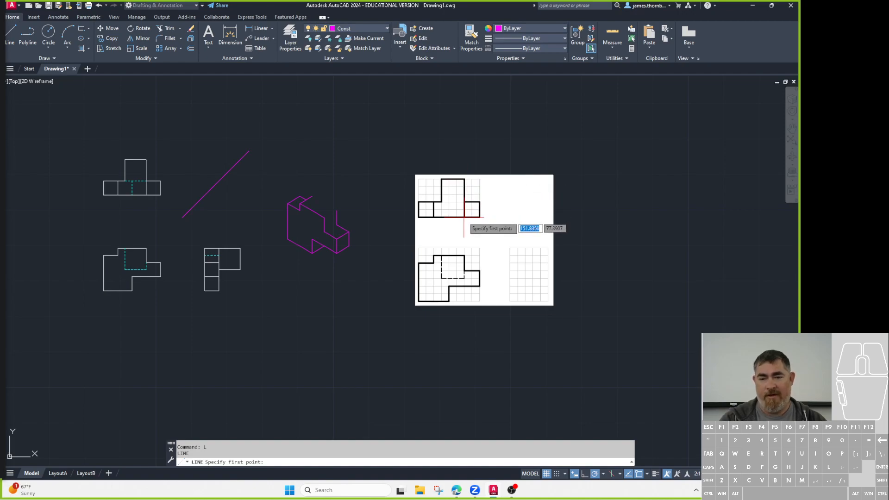
left_click(325, 217)
type(".5")
key("Return")
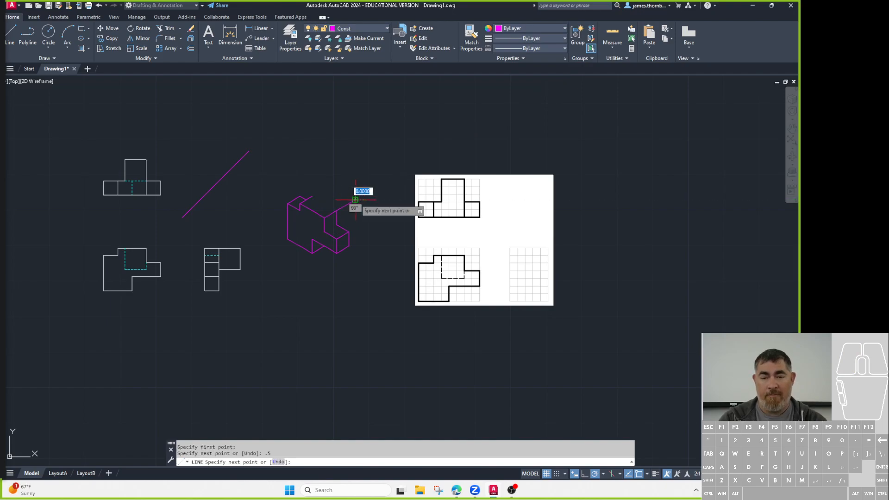
type(".3")
key("Return")
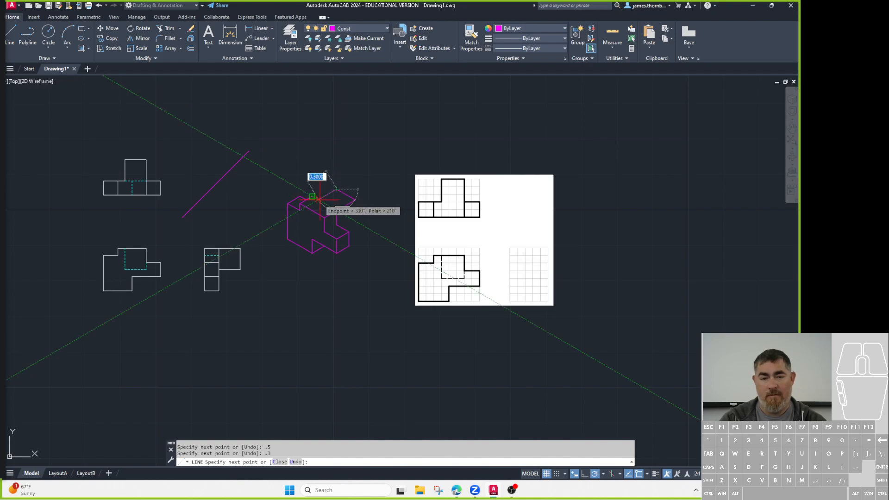
scroll(318, 200, "up", 5)
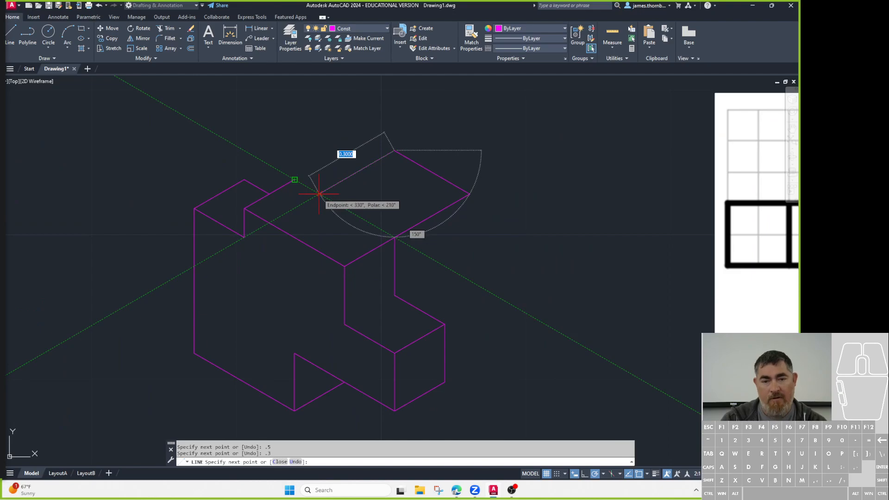
left_click(318, 194)
left_click(294, 180)
key("Return")
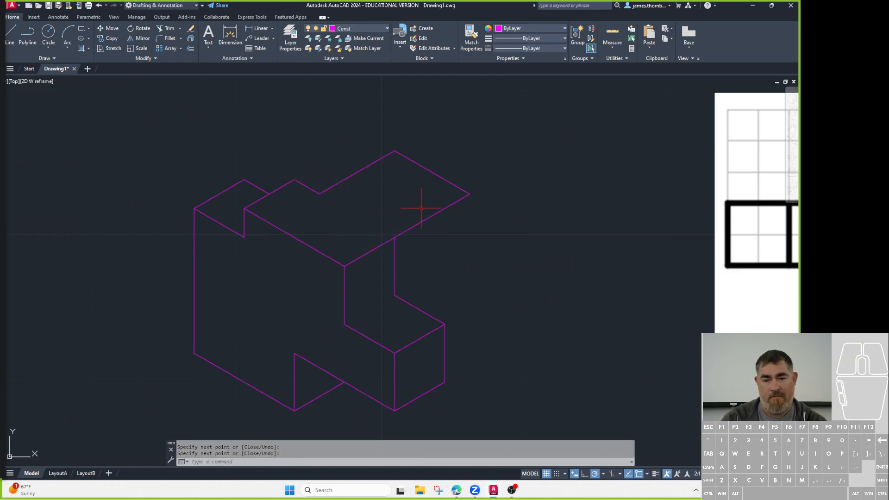
Draw the projecting block's outer vertical edge 0.3 down and its receding bottom edge back to the arm's rear edge.
key("space")
left_click(469, 194)
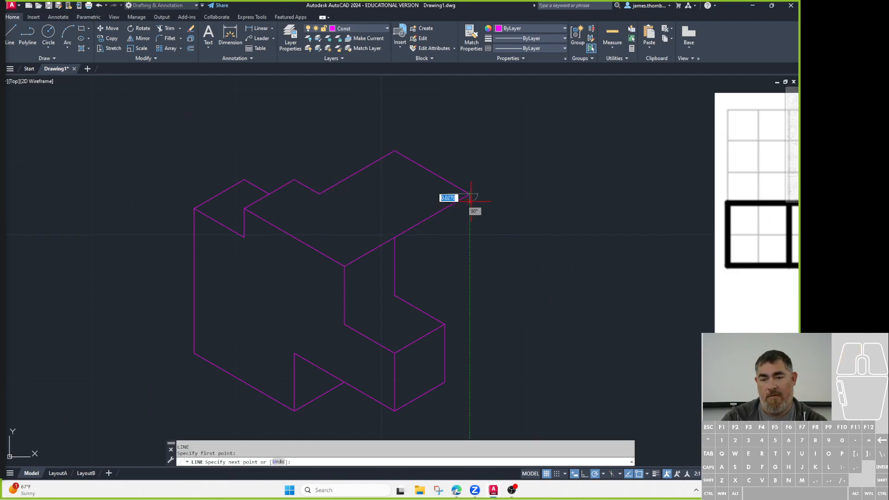
type(".3")
key("Return")
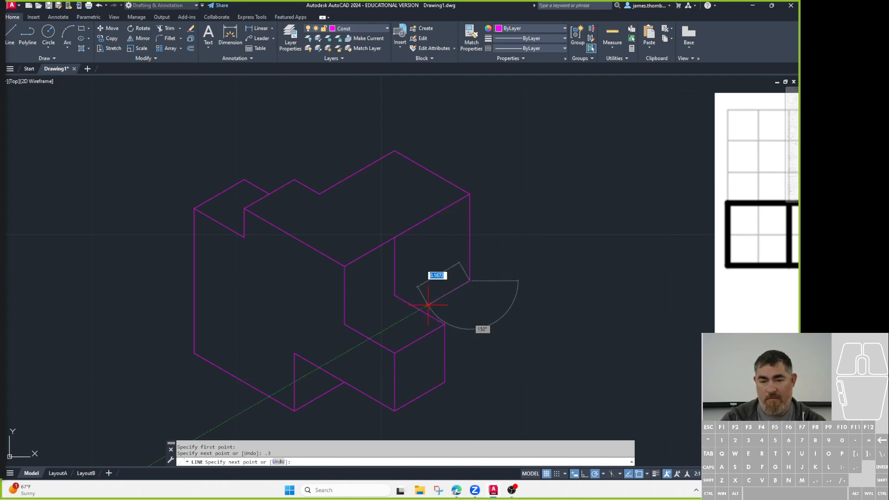
left_click(420, 309)
key("Return")
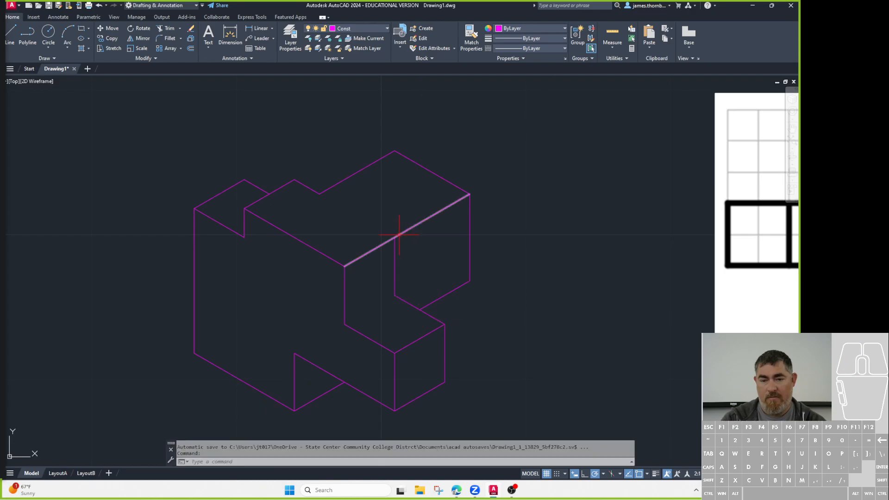
Measure the height of the projecting block's outer vertical edge in the isometric.
scroll(463, 290, "down", 2)
middle_click_drag(472, 225, 433, 200)
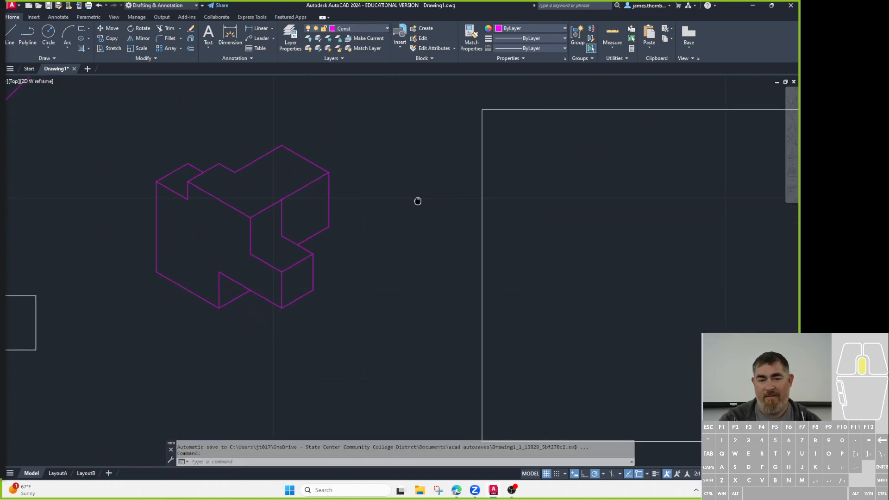
scroll(422, 204, "down", 2)
middle_click_drag(385, 229, 467, 258)
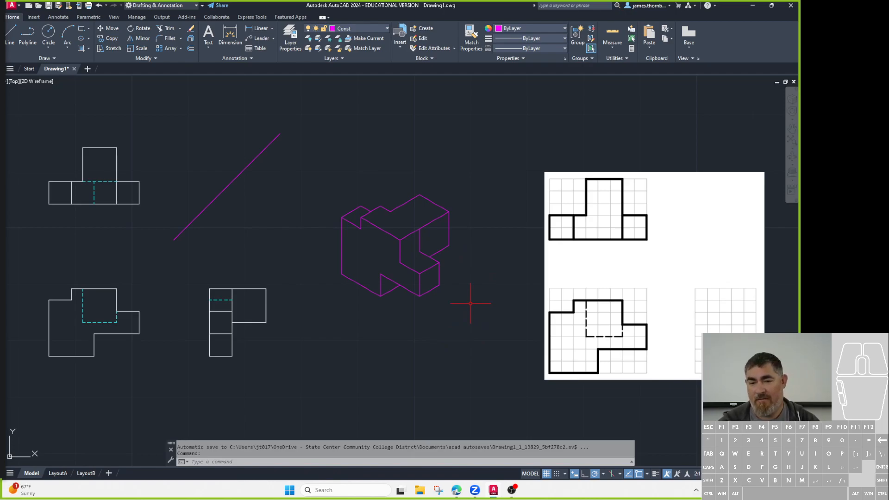
type("dist")
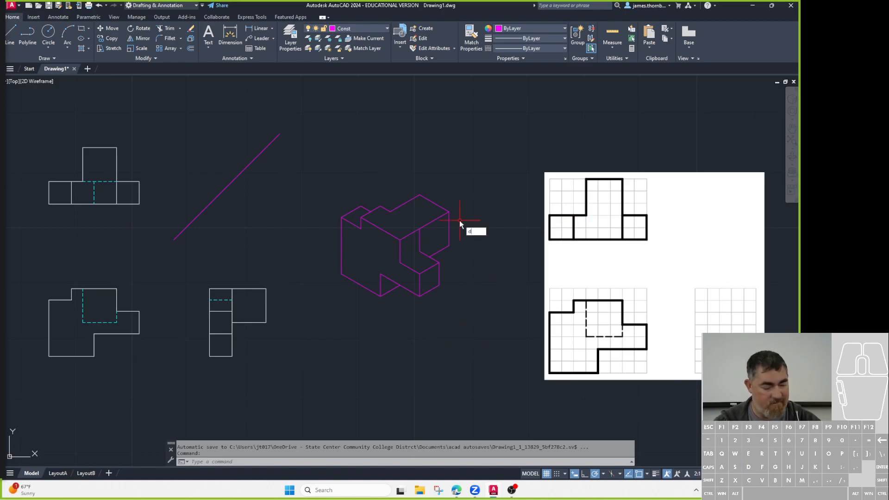
key("Return")
left_click(449, 212)
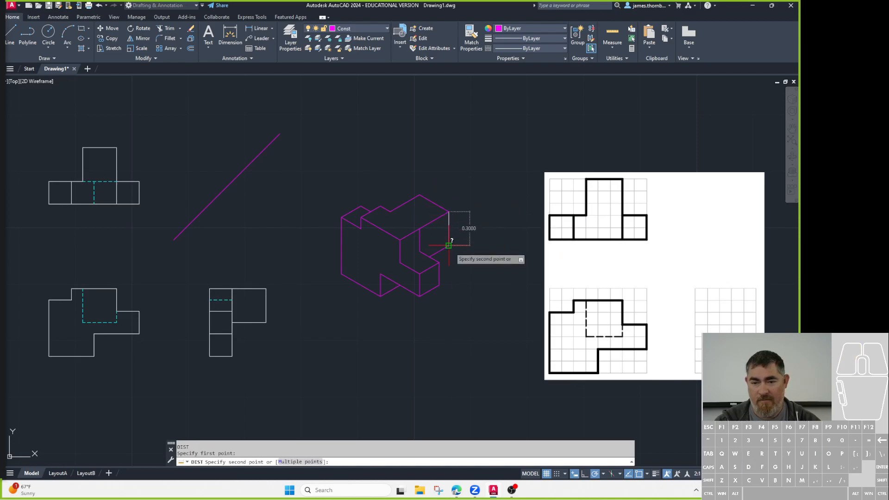
key("Escape")
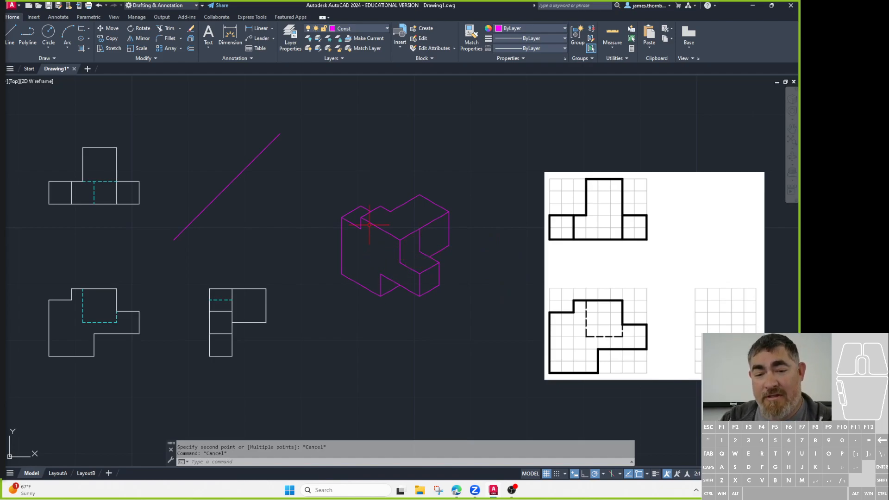
left_click(336, 212)
left_click(344, 233)
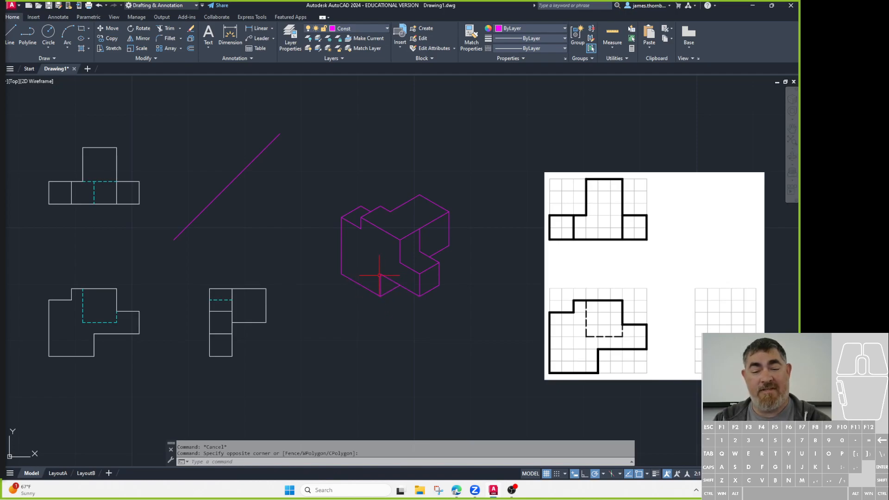
Draw the receding edge across the inner end of the arm's top surface, where it meets the body.
type("l")
key("Return")
left_click(420, 251)
left_click(400, 260)
key("Escape")
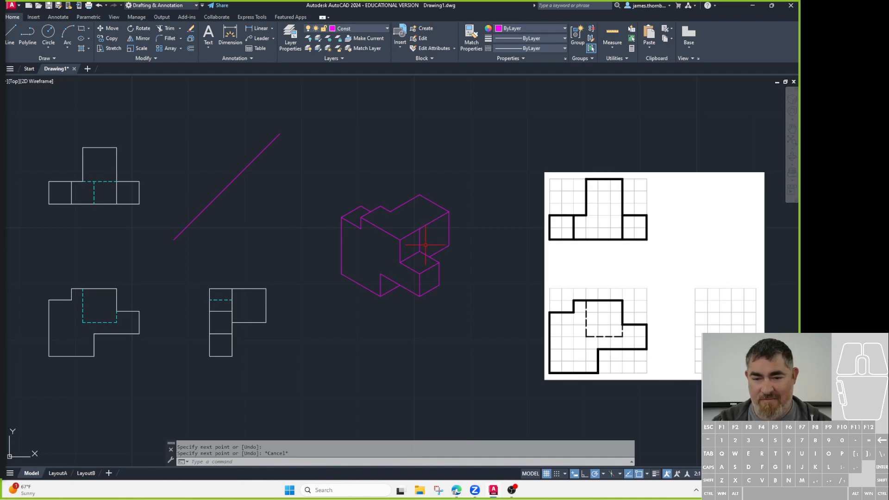
Break the side view's long interior vertical at the upper solid horizontal line and move its upper segment to the Hidden layer.
left_click(232, 292)
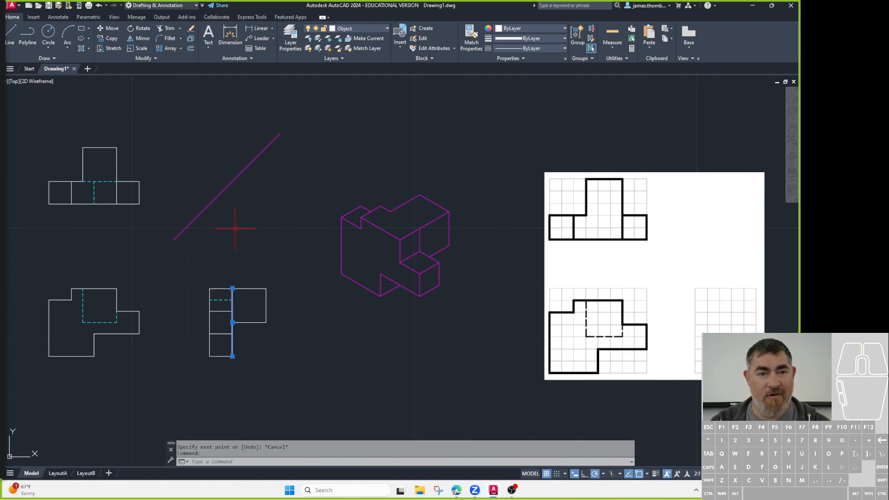
key("Escape")
left_click(131, 57)
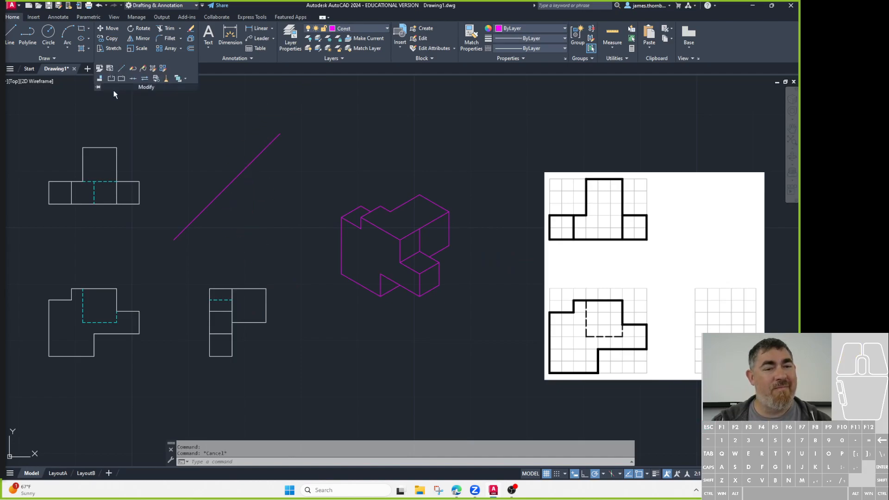
left_click(121, 78)
left_click(232, 303)
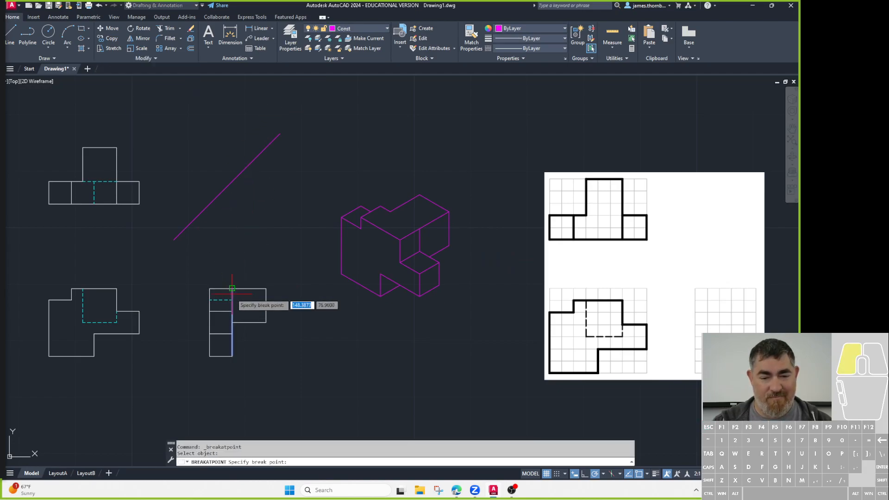
left_click(232, 300)
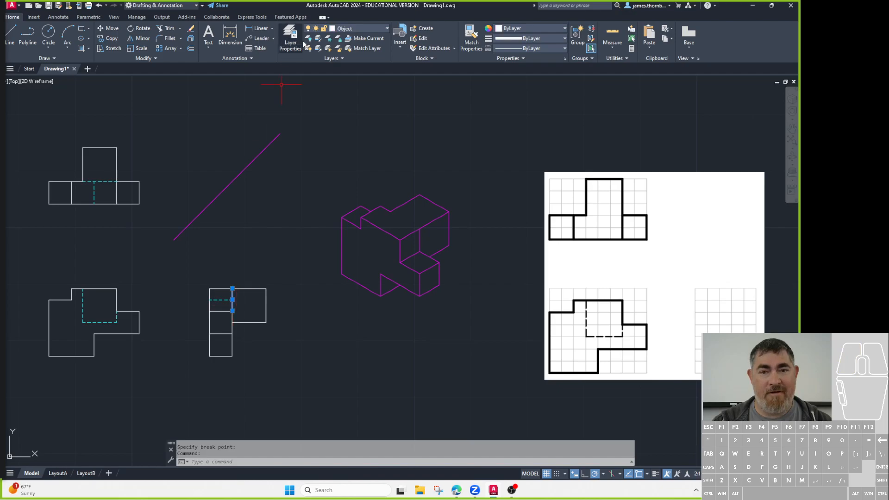
left_click(354, 28)
key("Escape")
Delete the leftover vertical line crossing the isometric's tall side face above the arm.
left_click(419, 238)
key("Delete")
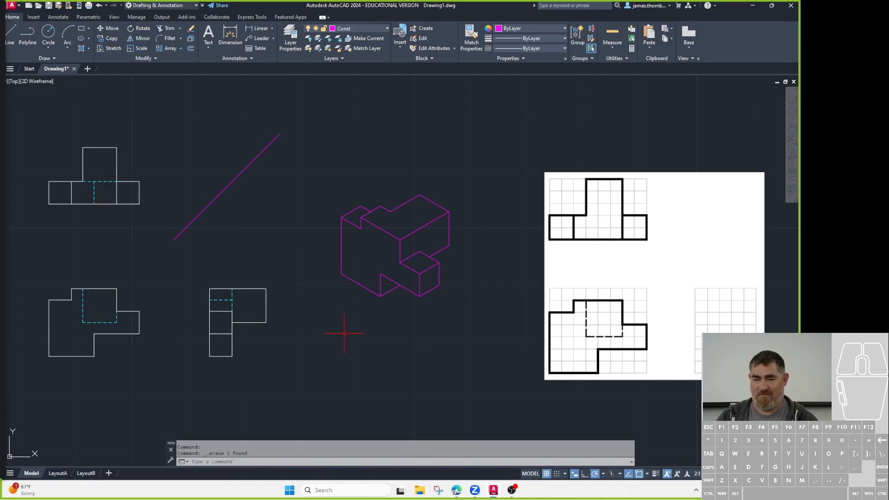
Select all lines of the isometric view and open the layer choices for them.
left_click(517, 149)
left_click(302, 335)
left_click(357, 28)
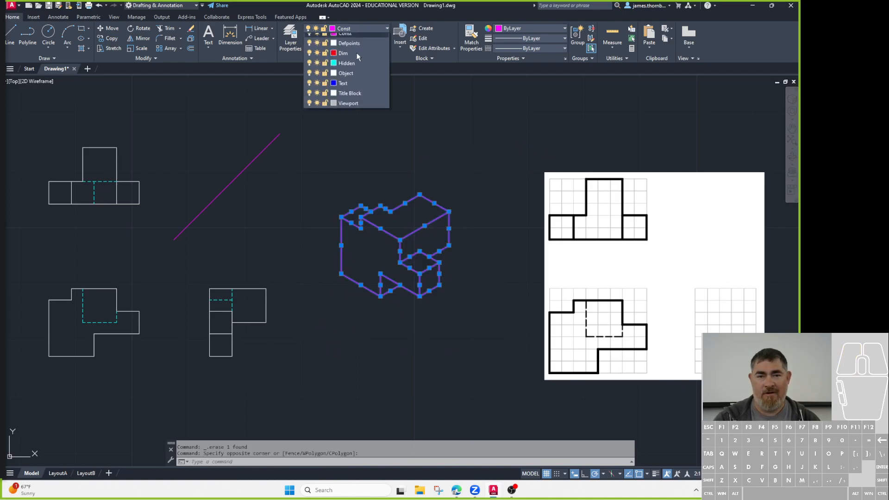